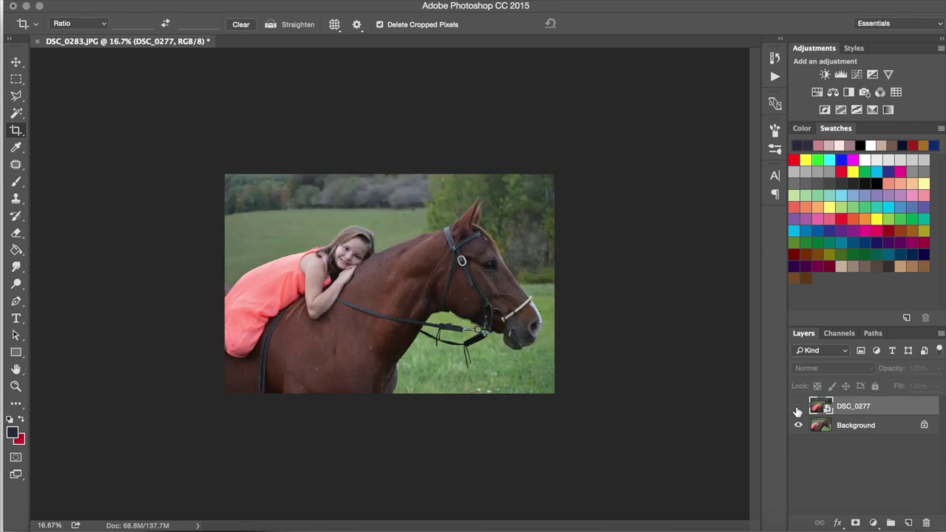
Delete the unwanted part of the photo and line the left photo piece up with the right.
key("Return")
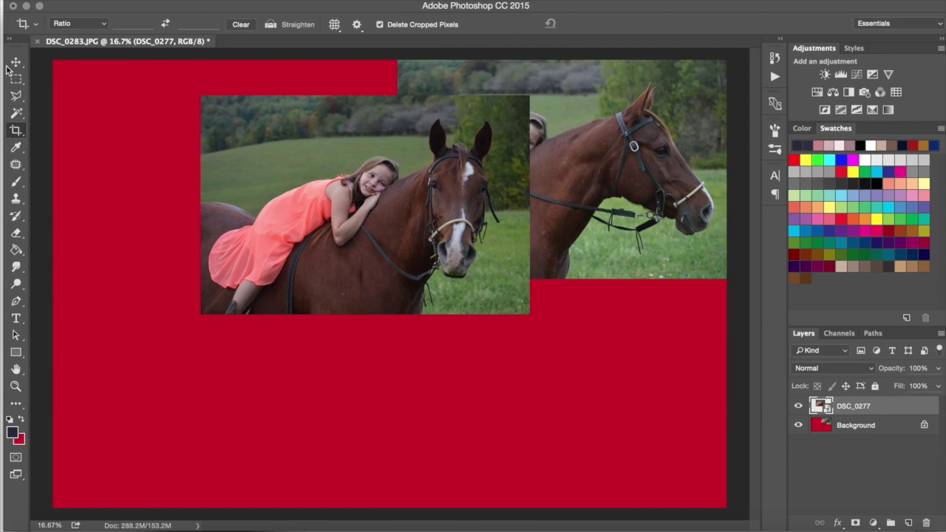
right_click(842, 406)
key("Delete")
key("ctrl+t")
left_click_drag(329, 162, 475, 120)
key("Return")
key("ctrl+t")
key("Return")
key("ctrl+t")
key("Return")
Try a Levels and then a Curves brightening adjustment, discarding both.
left_click(873, 523)
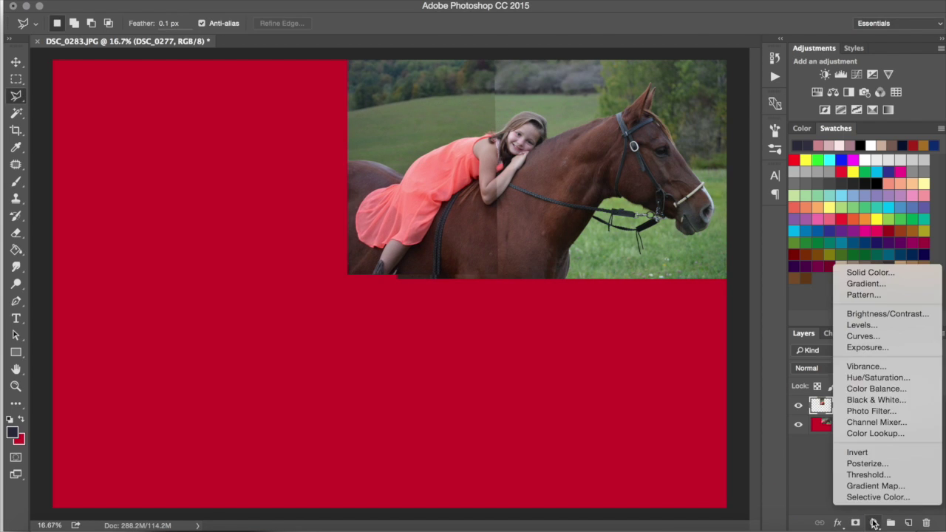
left_click(857, 323)
mouse_move(713, 179)
left_mouse_down()
mouse_move(682, 178)
mouse_move(719, 150)
left_mouse_up()
key("Delete")
left_click(873, 522)
left_click(857, 335)
key("Delete")
Duplicate DSC_0277, lower the copy to about 61% opacity, and merge it down.
key("ctrl+j")
left_click_drag(938, 368, 914, 388)
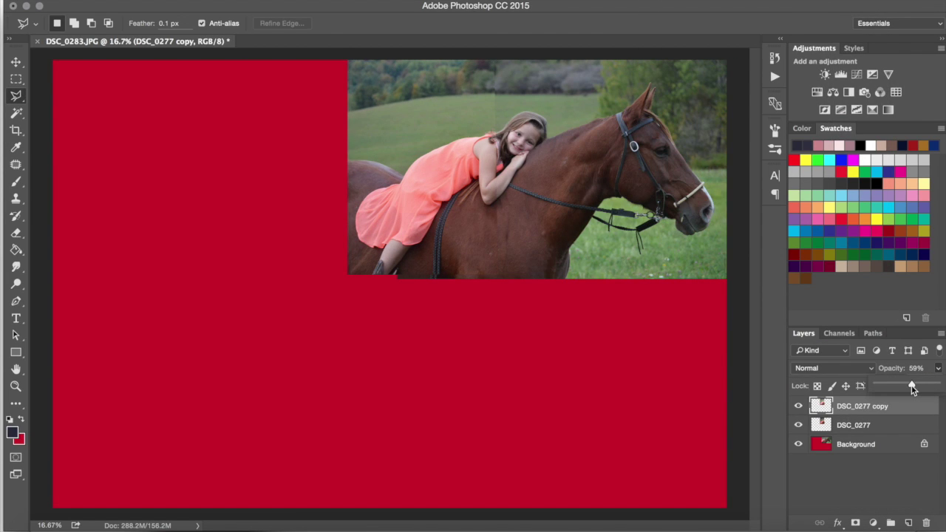
right_click(858, 406)
left_click(732, 350)
Erase along the dress's top edge to hide the seam between the pieces.
key("ctrl+plus")
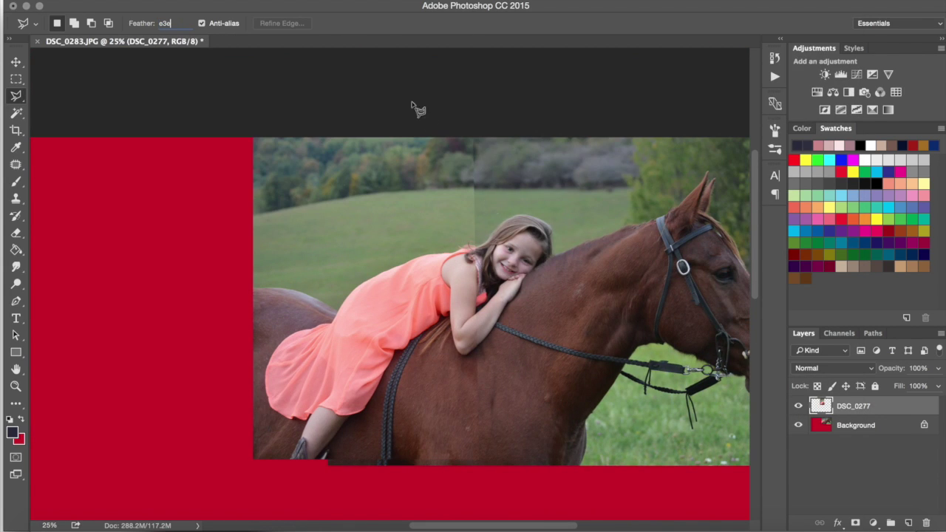
key("e")
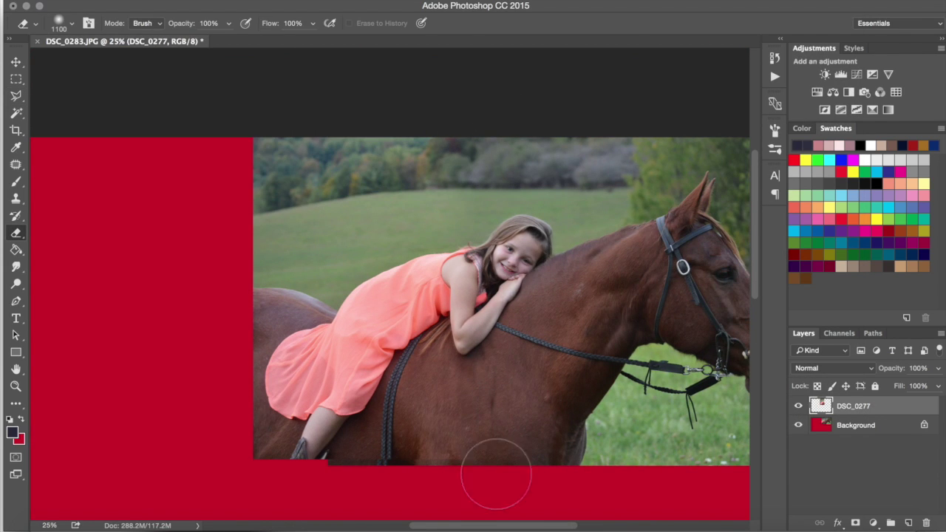
scroll(506, 304, "up", 2)
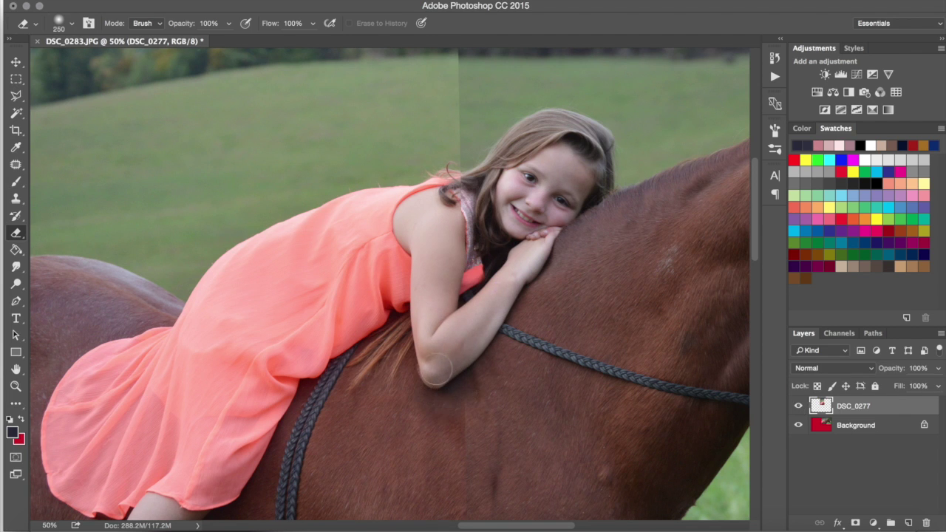
left_click_drag(436, 184, 293, 209)
scroll(448, 134, "down", 3)
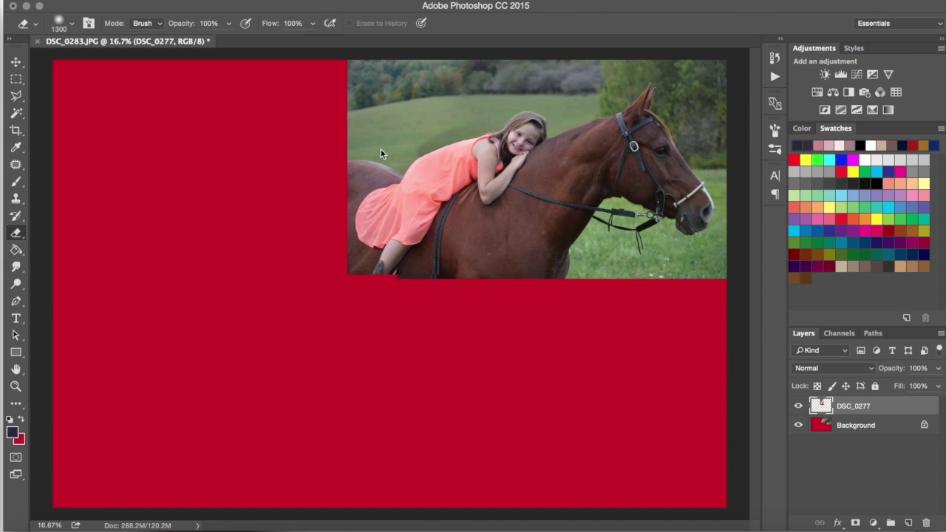
Liquify the horse's lower edge to smooth it.
key("ctrl+shift+x")
left_click_drag(399, 310, 442, 338)
left_click(811, 27)
Crop the image to the photo area, removing the red surround.
key("c")
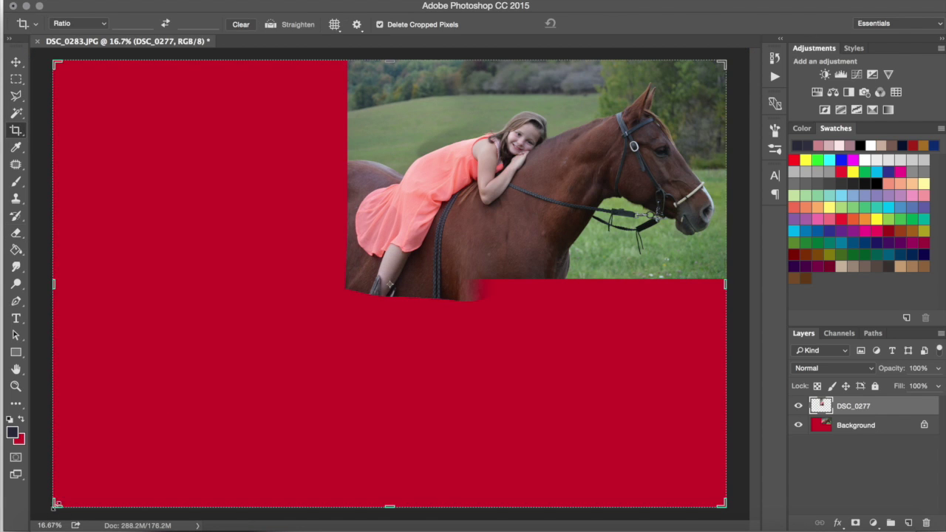
left_click_drag(56, 505, 353, 273)
key("Return")
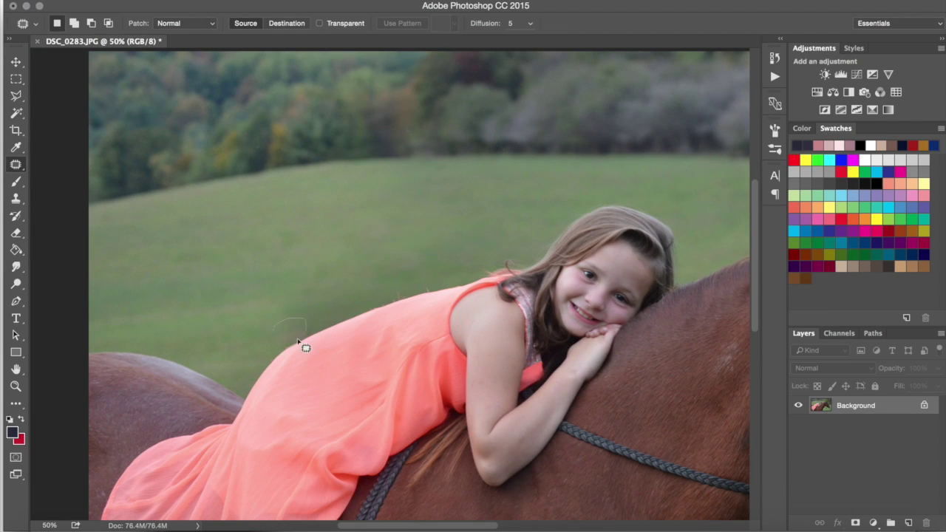
Crop to a 16:9 ratio framed around the girl and horse.
scroll(303, 346, "down", 10)
mouse_move(310, 325)
left_mouse_down()
mouse_move(535, 169)
mouse_move(413, 321)
left_mouse_up()
key("Return")
left_click_drag(515, 188, 473, 362)
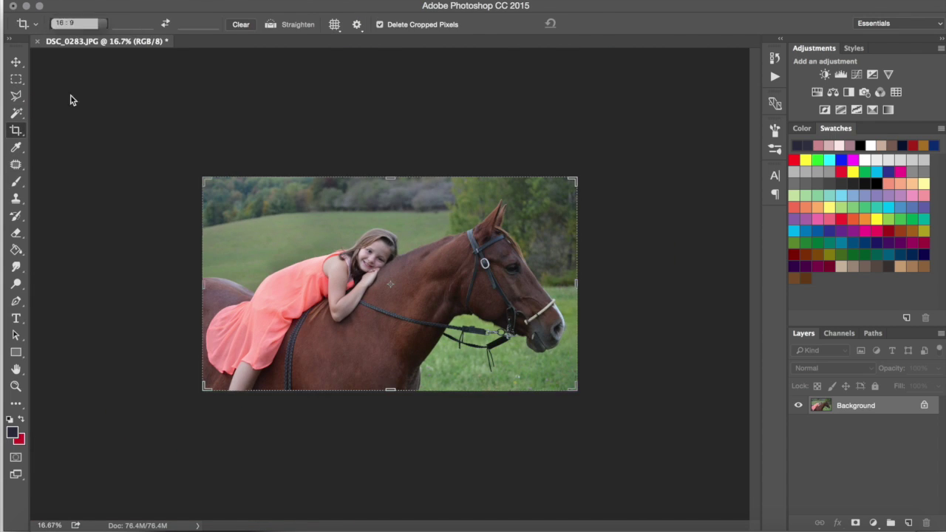
left_click(64, 85)
left_click_drag(481, 215, 473, 222)
key("Return")
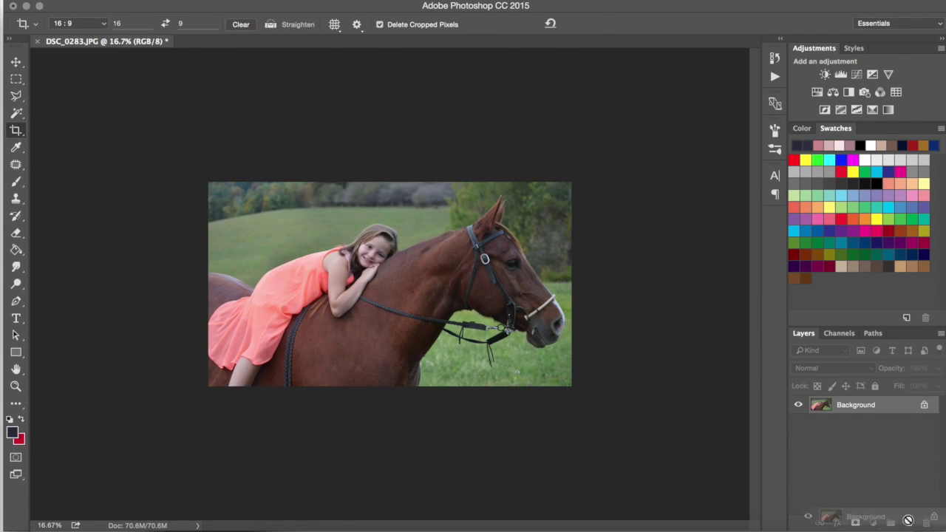
Duplicate the Background layer and warp it in Liquify with a smaller brush.
left_click_drag(903, 513, 908, 523)
left_click(348, 95)
key("ctrl+minus")
key("ctrl+minus")
key("ctrl+minus")
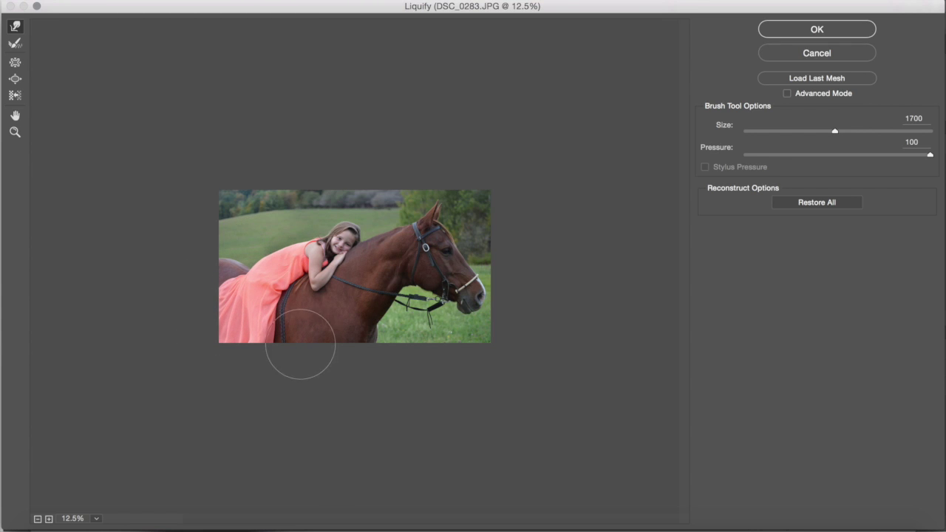
key("ctrl+plus")
key("ctrl+plus")
key("ctrl+plus")
key("bracketleft")
key("bracketleft")
key("bracketleft")
key("bracketleft")
key("bracketleft")
key("bracketleft")
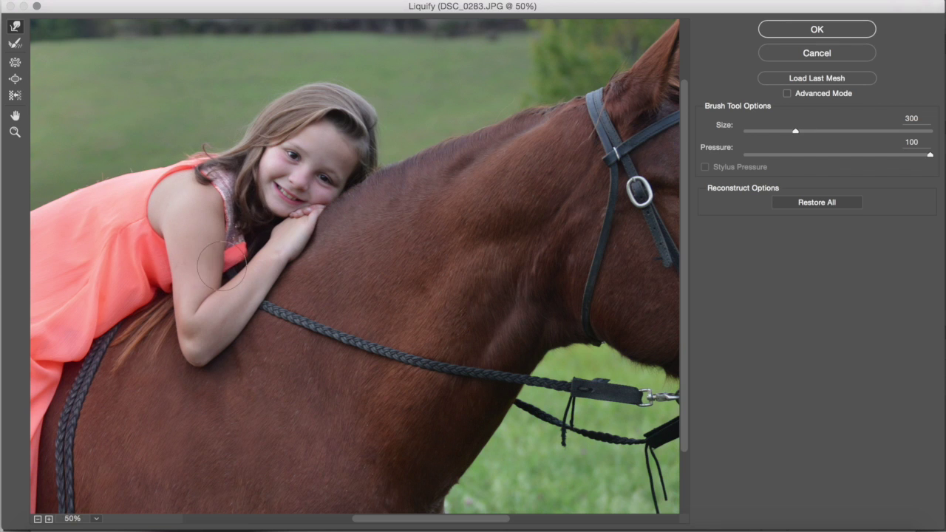
key("ctrl+minus")
left_click(806, 31)
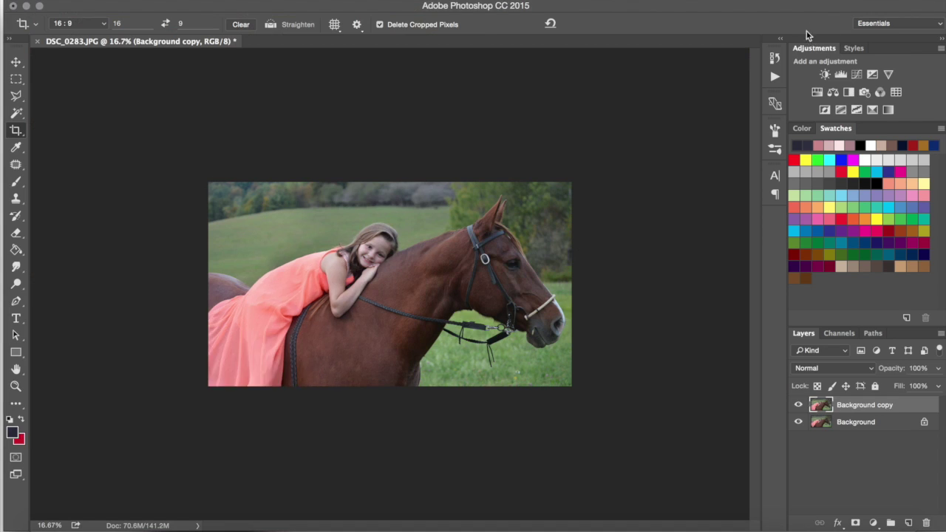
Patch the elbow blemish and paint skin tone over the girl's arm, then bring up Camera Raw.
scroll(576, 347, "up", 5)
key("j")
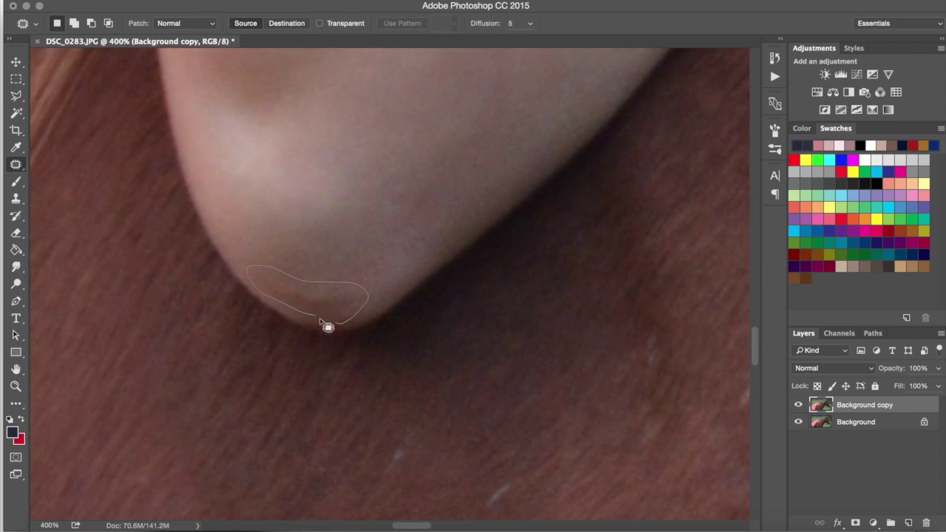
key("l")
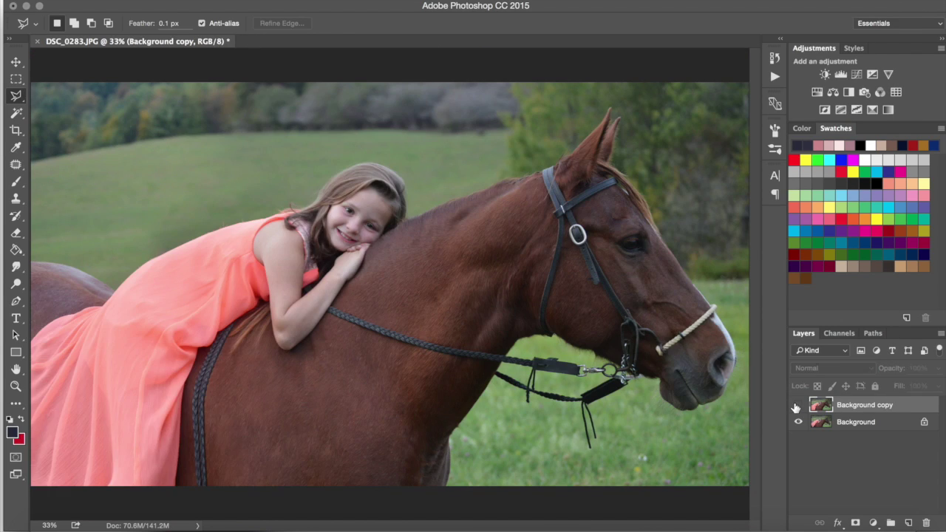
key("ctrl+minus")
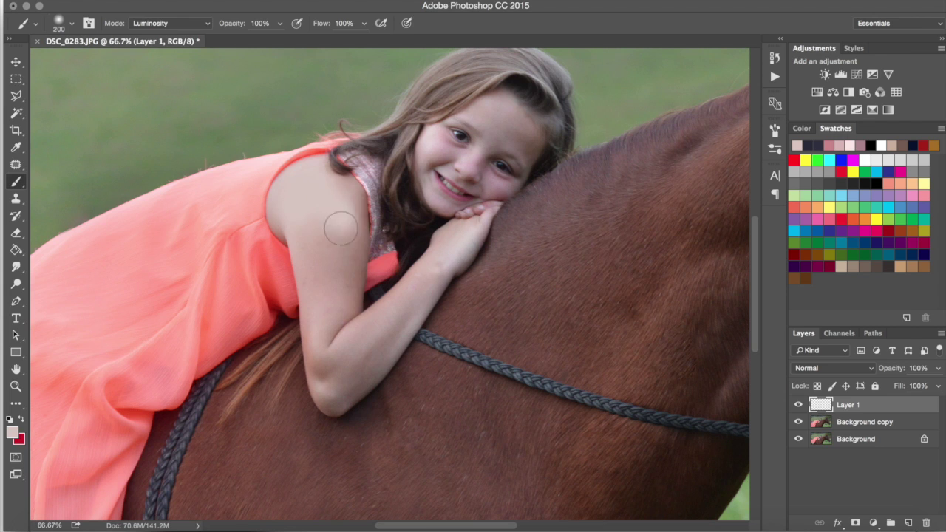
mouse_move(338, 222)
left_mouse_down()
mouse_move(345, 268)
mouse_move(333, 405)
mouse_move(409, 300)
left_mouse_up()
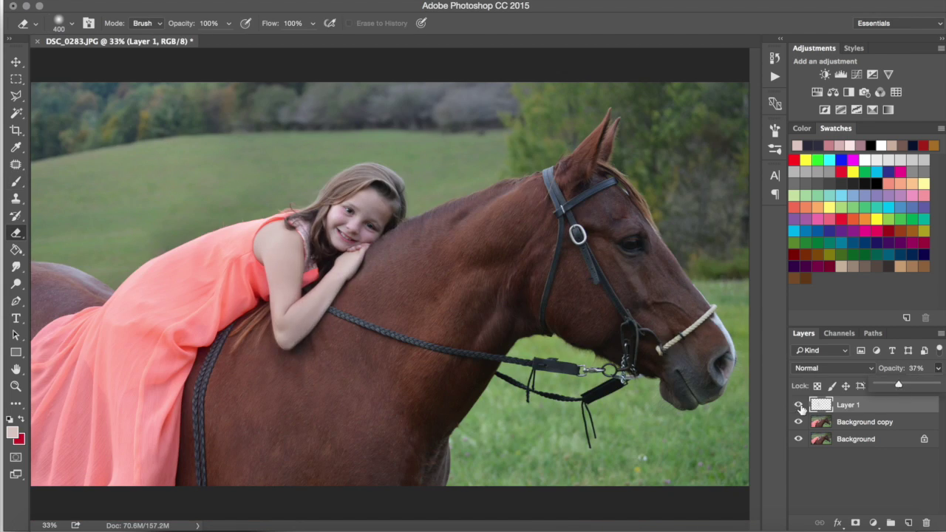
key("ctrl+shift+a")
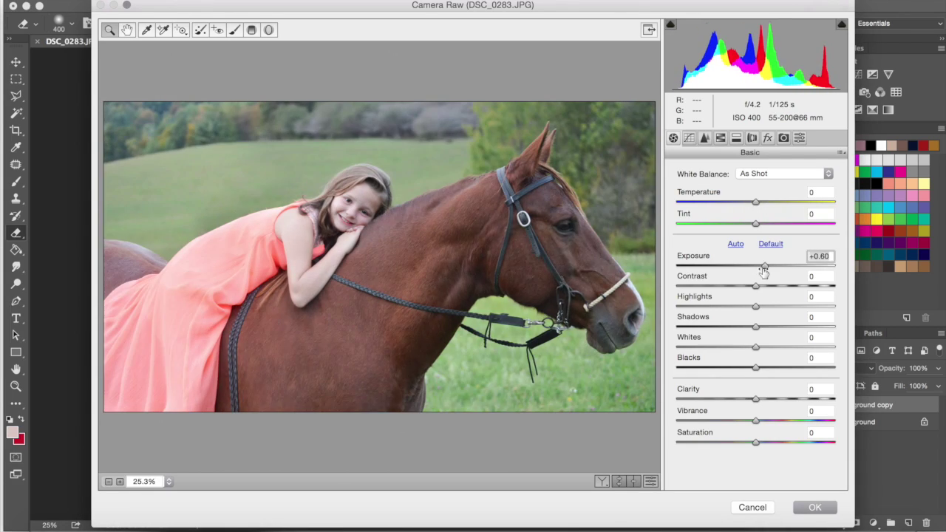
Deepen shadows, raise Whites to +13, drop Blacks to -39, and warm the white balance slightly.
left_click_drag(756, 326, 702, 326)
left_click_drag(753, 346, 765, 347)
left_click_drag(755, 367, 725, 367)
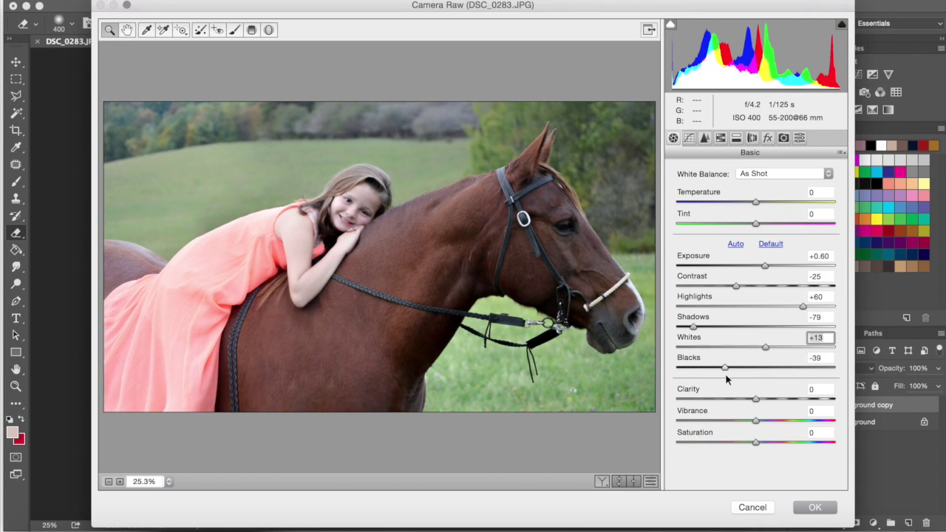
left_click_drag(756, 202, 763, 205)
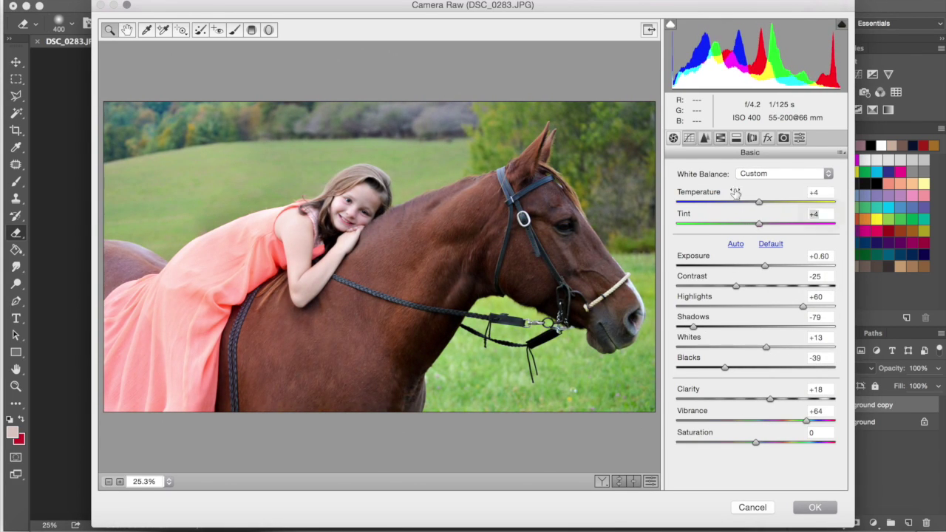
Set luminance noise reduction to 43 and shift the Reds hue to +53.
key("ctrl+alt+3")
left_click(745, 302)
left_click(721, 138)
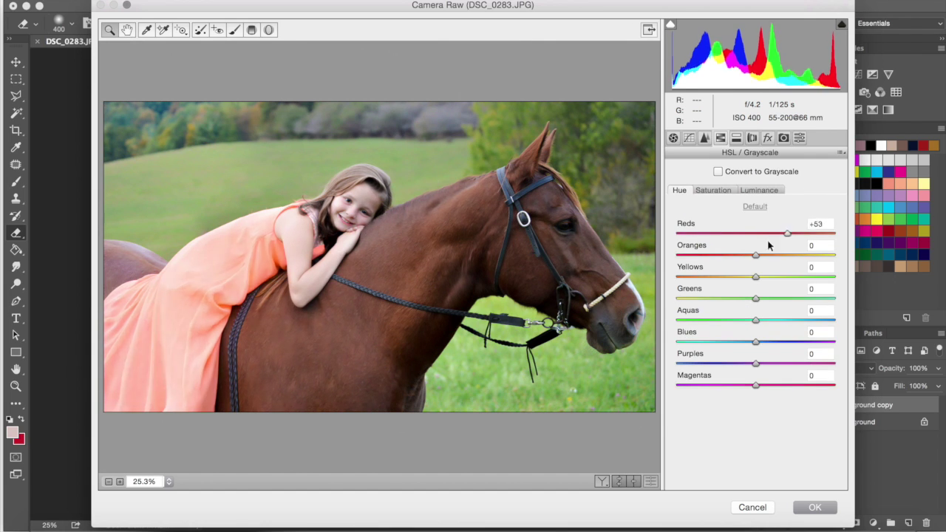
left_click_drag(756, 277, 771, 276)
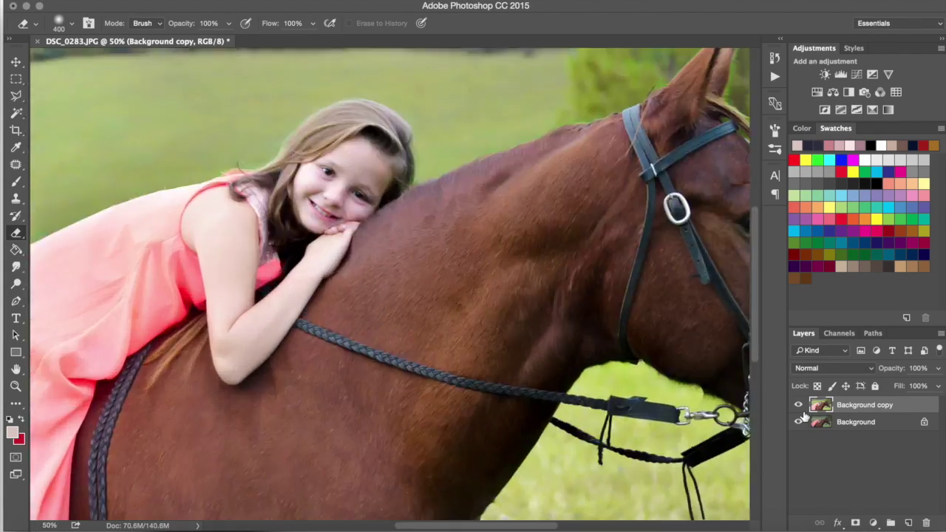
Liquify the dress upward over the horse's rump and push its lower right edge outward.
key("ctrl+shift+x")
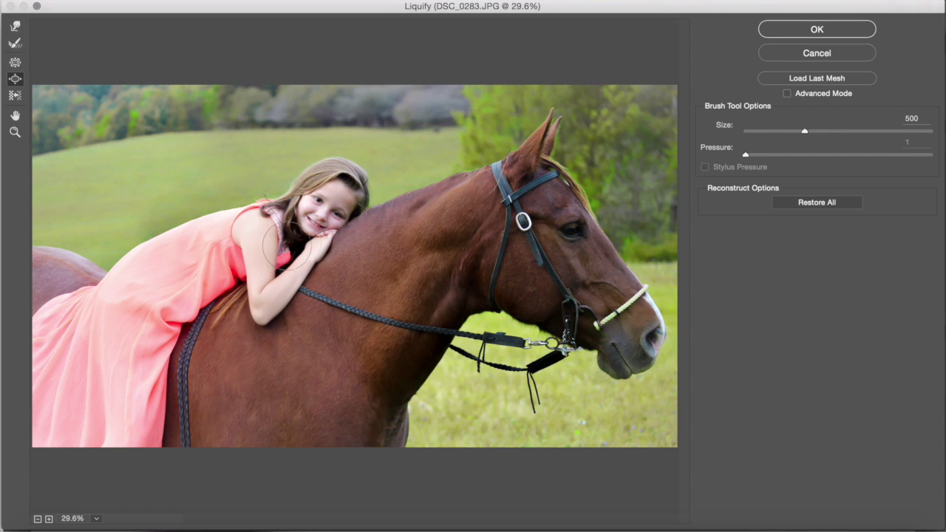
key("ctrl+minus")
key("bracketright")
key("bracketright")
key("bracketright")
key("bracketright")
key("bracketright")
key("bracketright")
left_click_drag(101, 290, 82, 274)
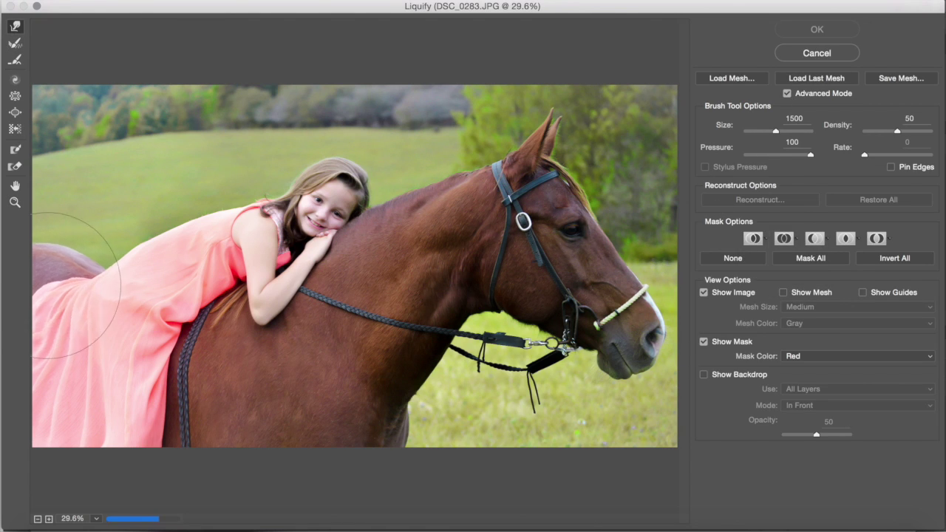
left_click_drag(96, 295, 89, 255)
left_click_drag(205, 405, 225, 403)
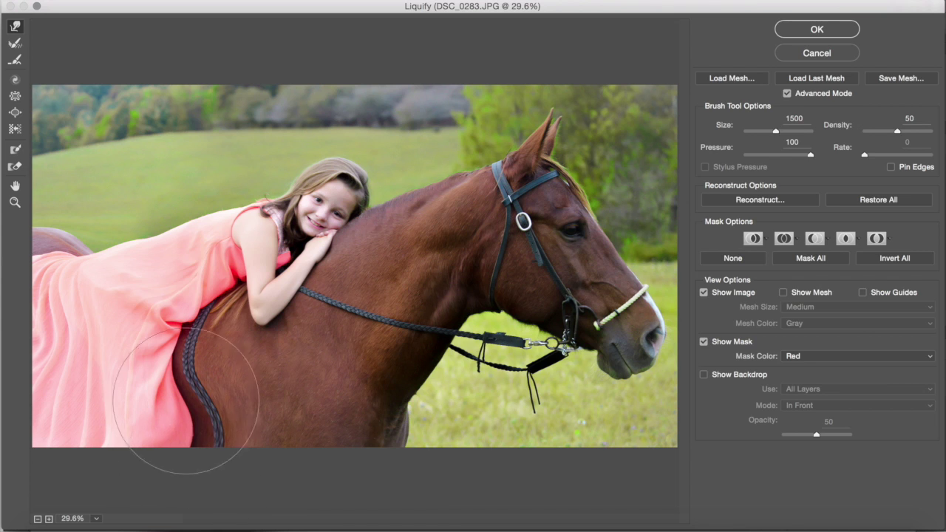
left_click(847, 26)
Add an inverted layer mask and paint the warp back in on the dress.
left_click(855, 523)
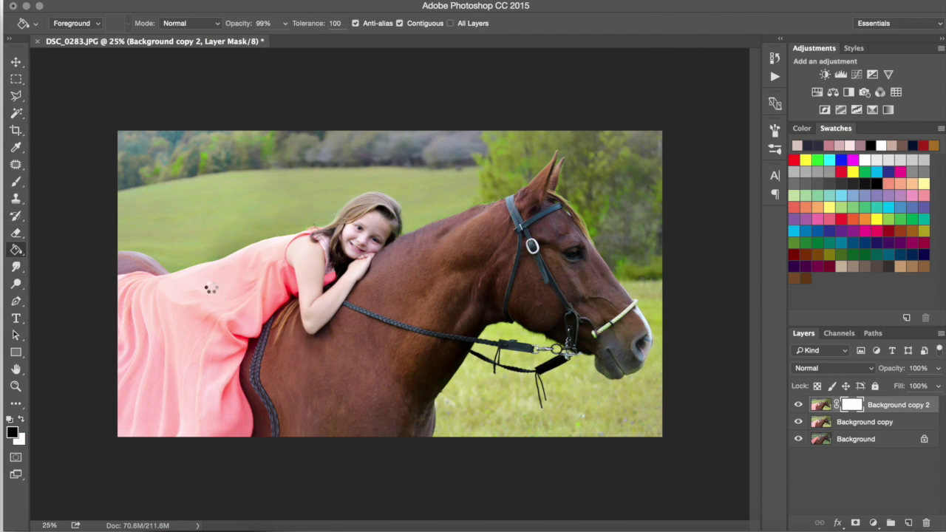
key("ctrl+i")
mouse_move(236, 332)
left_mouse_down()
mouse_move(215, 391)
mouse_move(202, 292)
left_mouse_up()
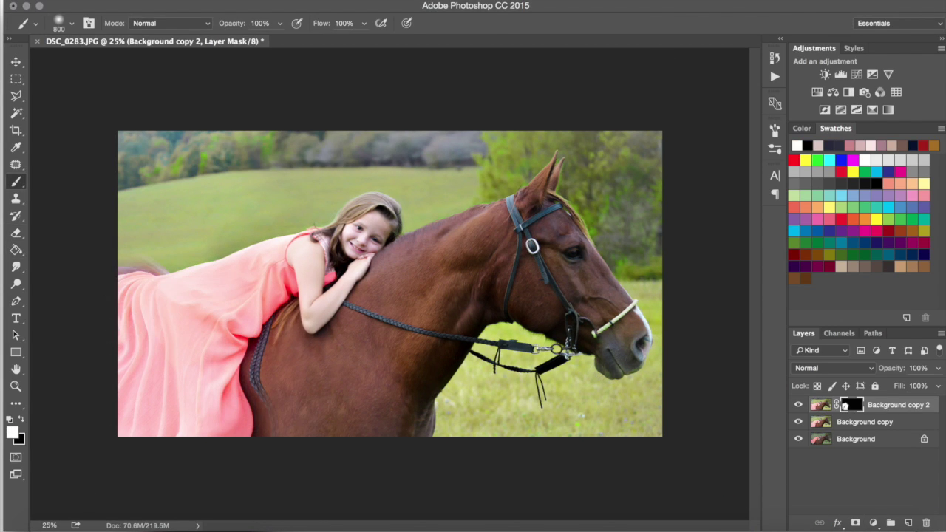
Paint black on the mask with a smaller brush to hide the duplicate braid.
scroll(133, 296, "up", 3)
key("x")
left_click(71, 23)
left_click(293, 170)
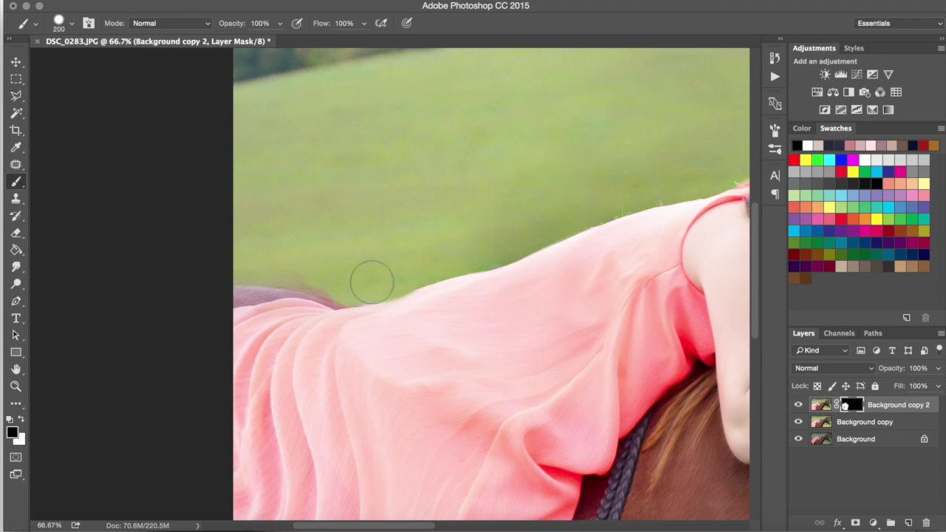
scroll(373, 282, "down", 10)
scroll(192, 291, "right", 5)
scroll(420, 307, "up", 3)
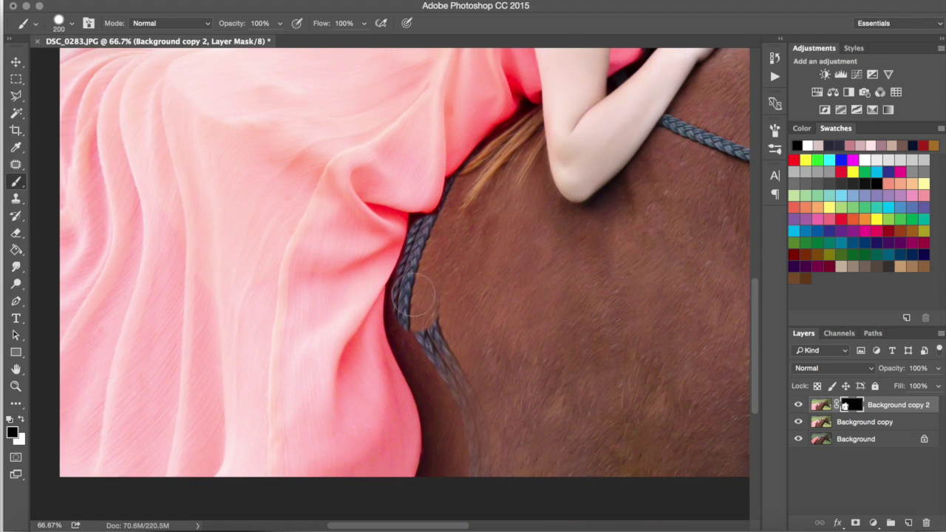
left_click_drag(449, 233, 447, 457)
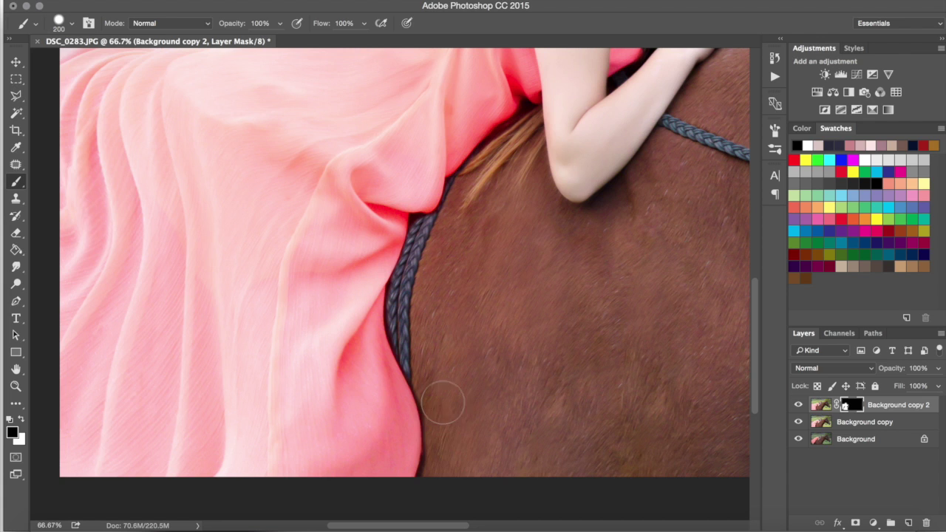
scroll(442, 406, "down", 3)
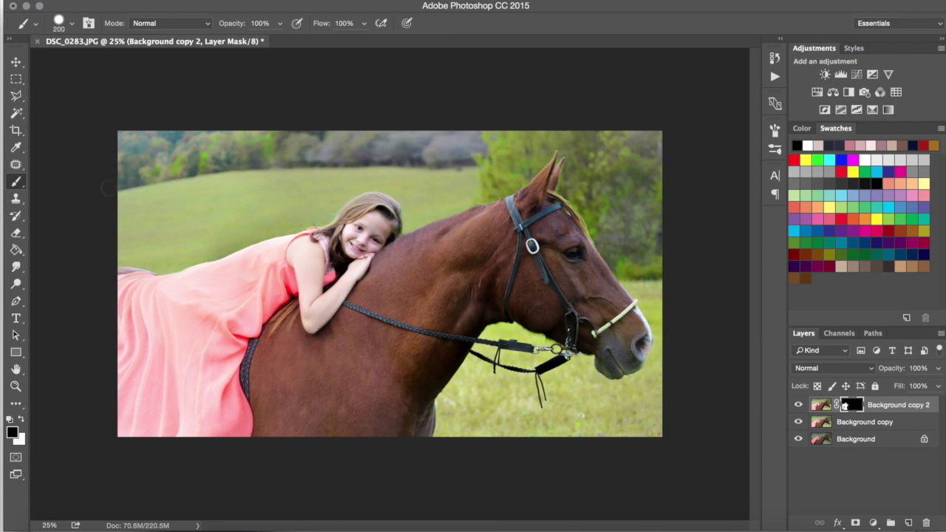
Merge the cleanup layer down into Background copy.
key("ctrl+e")
key("ctrl+shift+x")
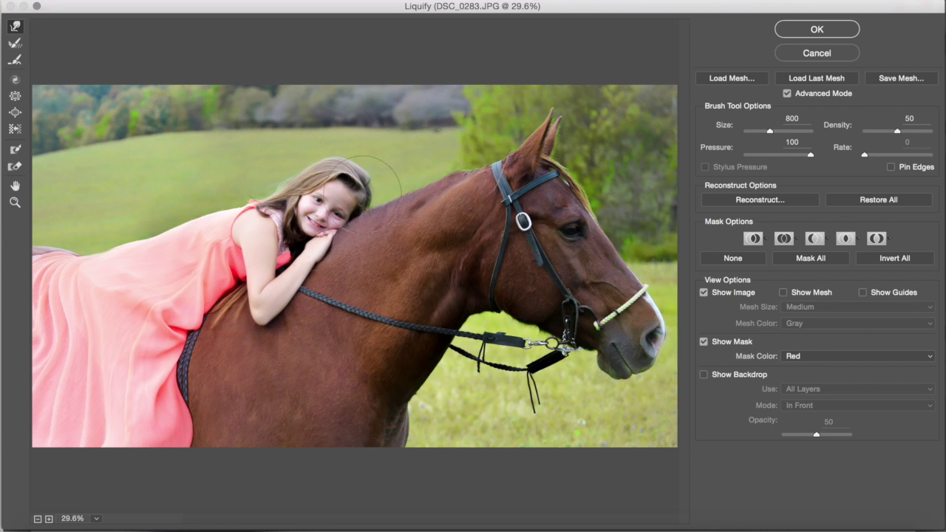
left_click(817, 29)
key("ctrl+minus")
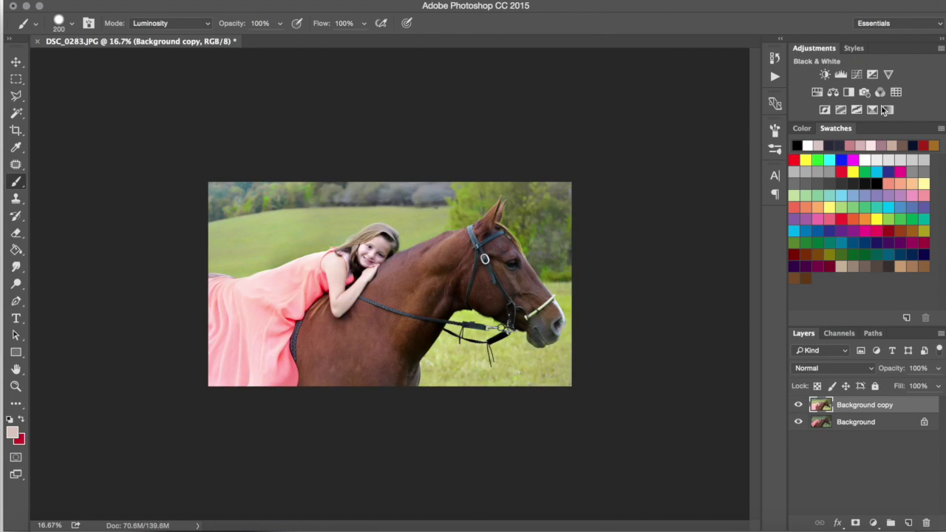
Add a Selective Color adjustment with Blacks range Black set to -13.
left_click(887, 109)
left_click(743, 66)
left_click_drag(730, 169, 721, 174)
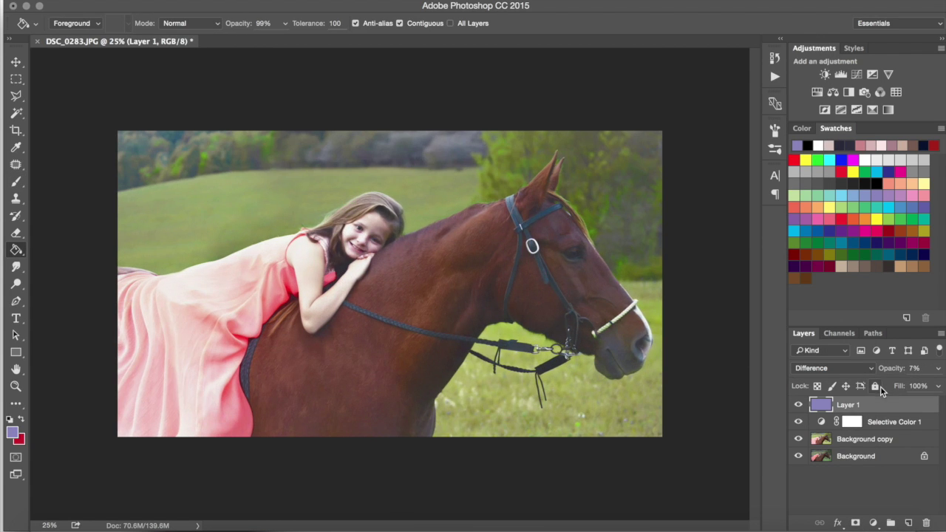
Move Selective Color 1 above Layer 1 and toggle the layers on and off to compare.
left_click_drag(805, 410, 806, 428)
left_click(887, 404)
left_click(798, 404)
left_click(17, 266)
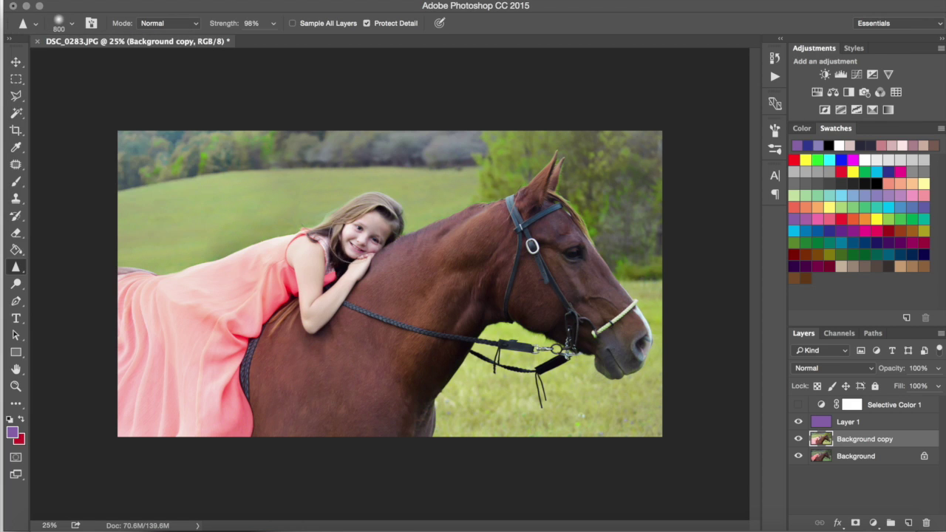
left_click(798, 405)
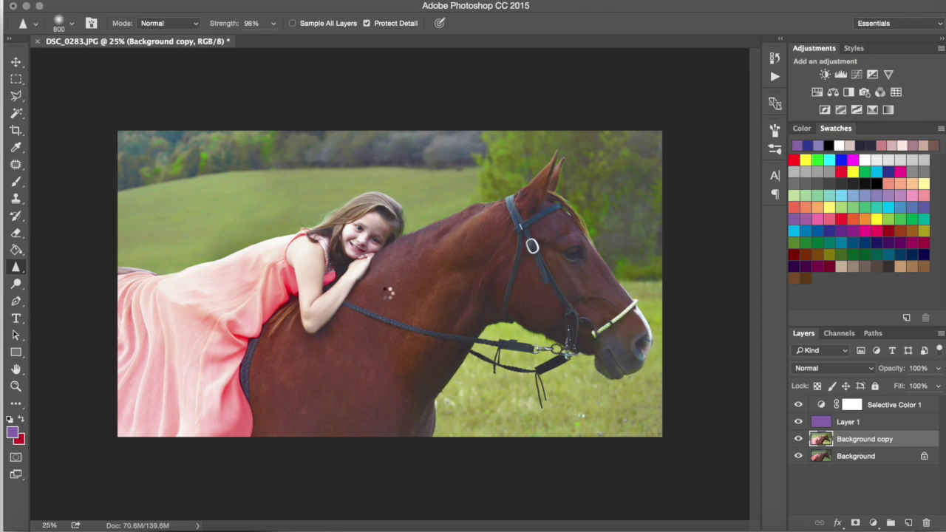
left_click(799, 421)
left_click(799, 404)
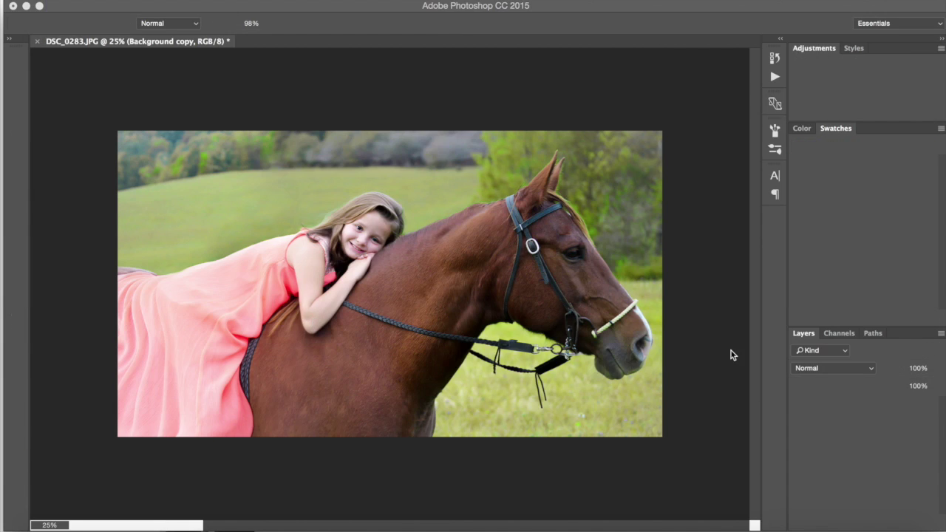
left_click(798, 405)
left_click(852, 404)
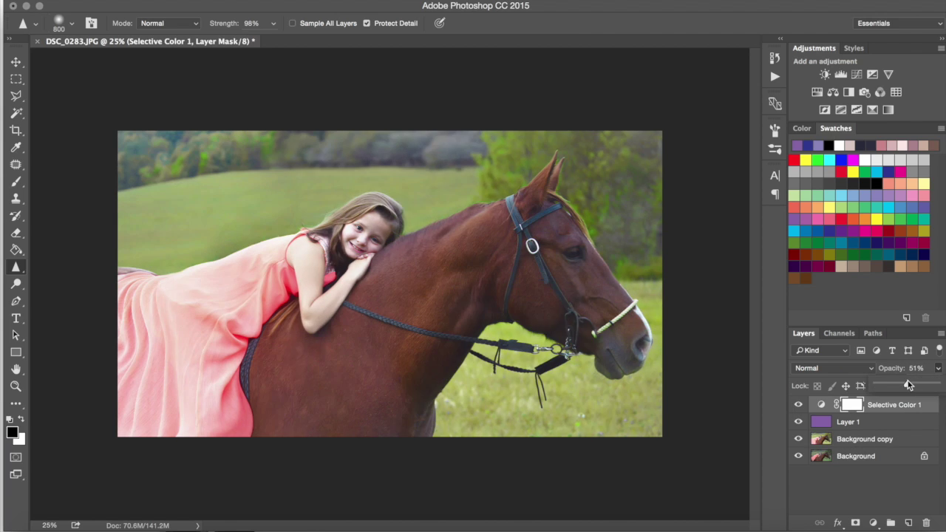
left_click(798, 404)
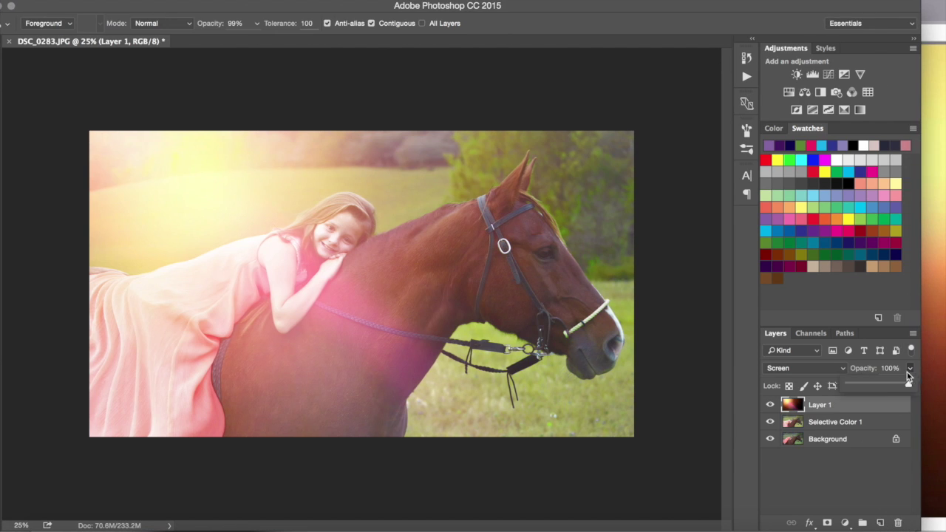
Fade the light leak to 30%, try a 20% copy, then delete both light-leak layers.
left_click_drag(908, 376, 868, 389)
key("ctrl+j")
key("ctrl+t")
key("Return")
left_click(910, 368)
left_click_drag(867, 384, 859, 384)
left_click(820, 422, "shift")
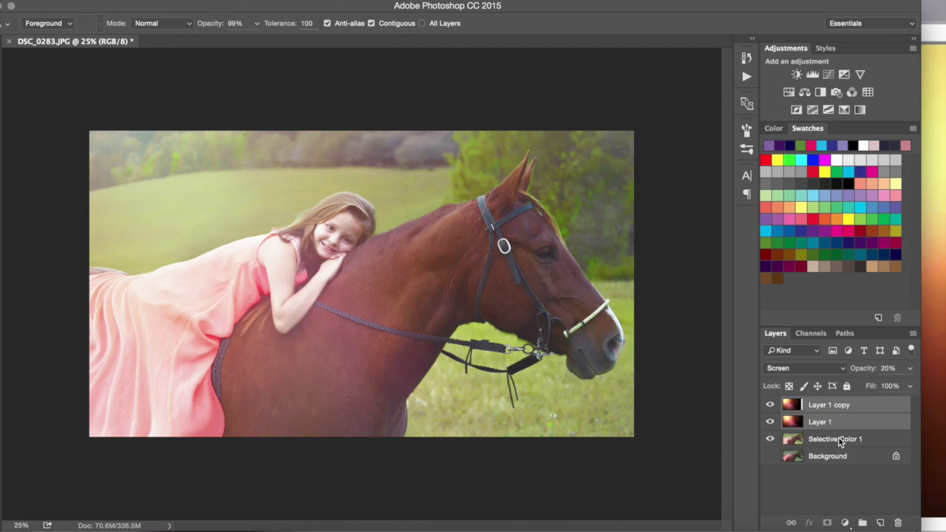
key("Delete")
Try a Selective Color 2 with Whites Yellow -38, then delete it.
left_click(860, 110)
left_click(739, 66)
left_click(705, 95)
mouse_move(731, 147)
left_mouse_down()
mouse_move(697, 150)
mouse_move(787, 175)
mouse_move(746, 169)
left_mouse_up()
left_click(648, 4)
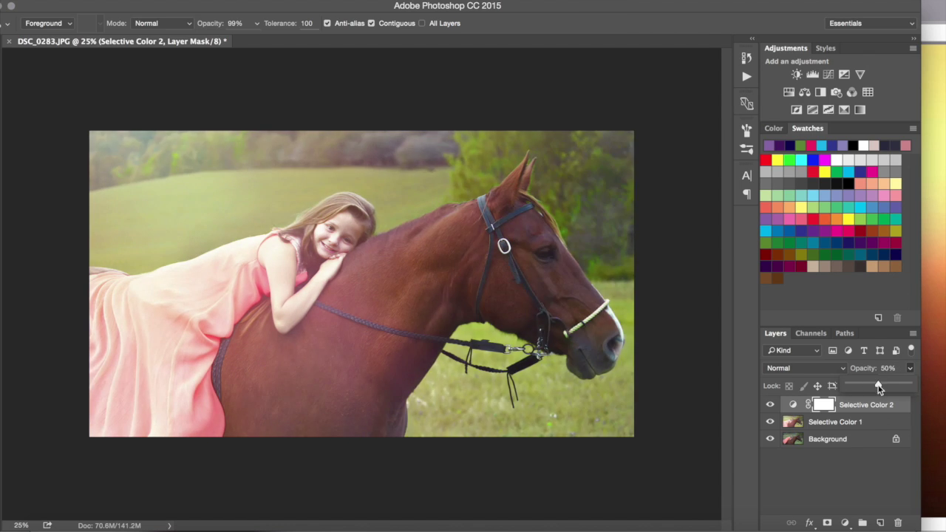
key("Delete")
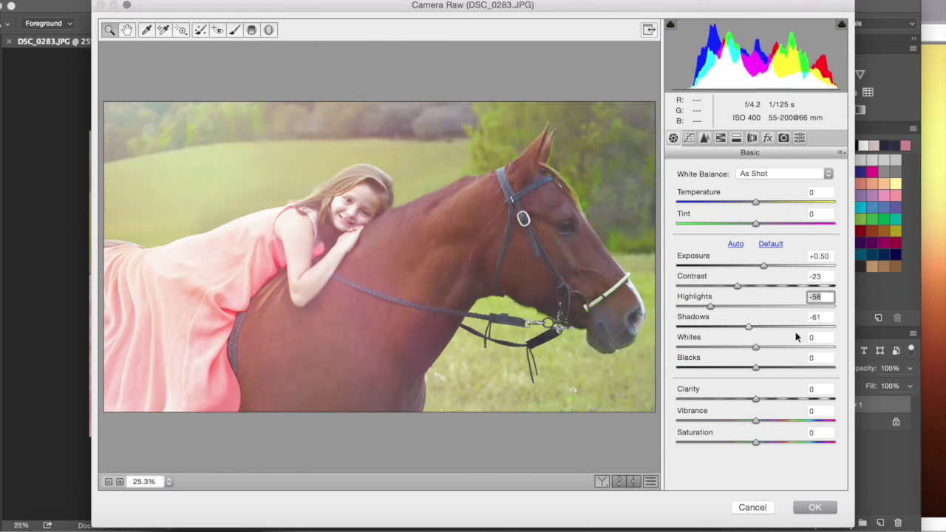
In Camera Raw set Highlights -10, Shadows -23, Whites -15, Blacks +2, Clarity +43.
left_click_drag(749, 326, 729, 326)
mouse_move(755, 347)
left_mouse_down()
mouse_move(728, 347)
mouse_move(712, 367)
left_mouse_up()
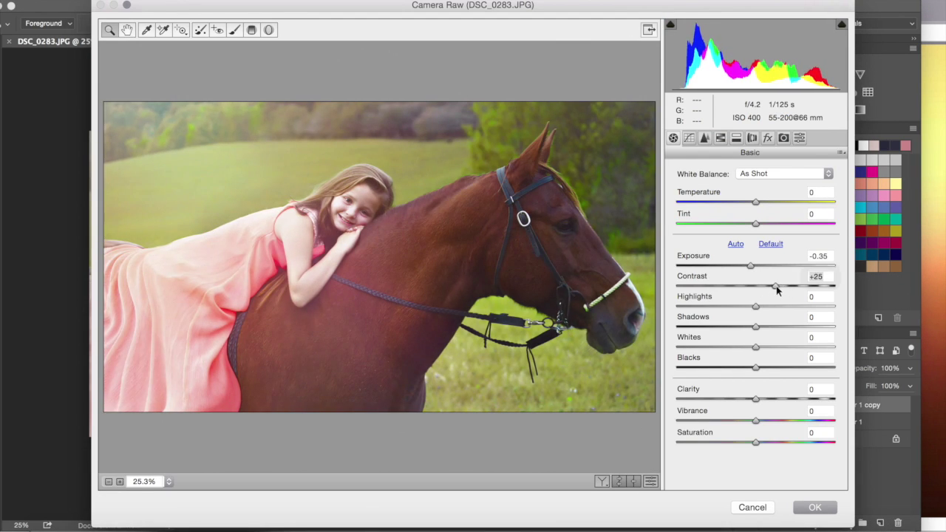
left_click_drag(756, 305, 748, 305)
mouse_move(755, 326)
left_mouse_down()
mouse_move(737, 326)
mouse_move(743, 347)
left_mouse_up()
left_click_drag(755, 367, 790, 399)
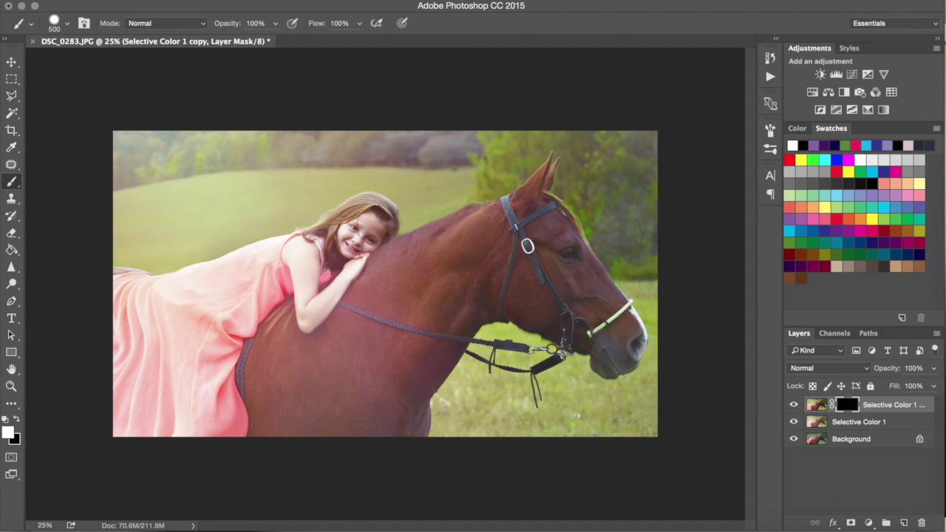
left_click(66, 23)
Paint the mask with a soft 500 px brush over the dress and horse.
double_click(25, 76)
left_click_drag(348, 237, 210, 399)
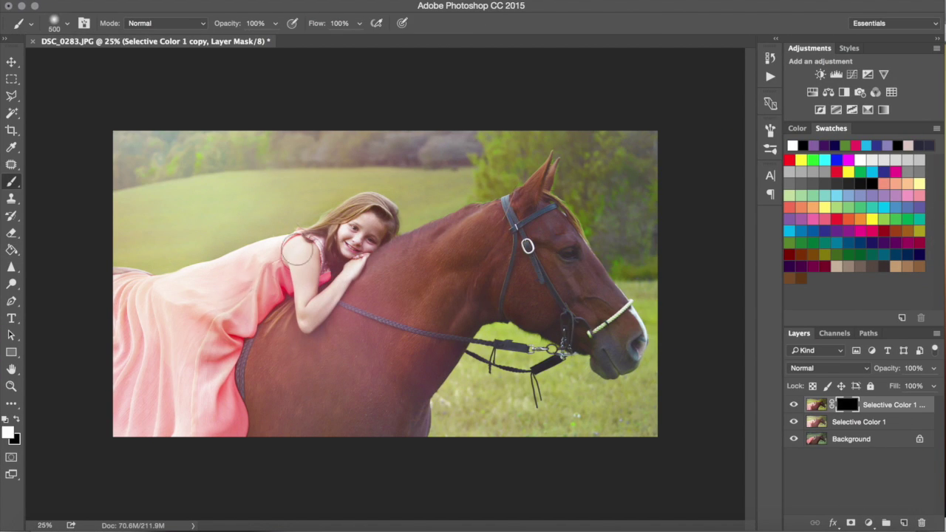
left_click(210, 399)
mouse_move(356, 240)
left_mouse_down()
mouse_move(380, 412)
mouse_move(562, 296)
left_mouse_up()
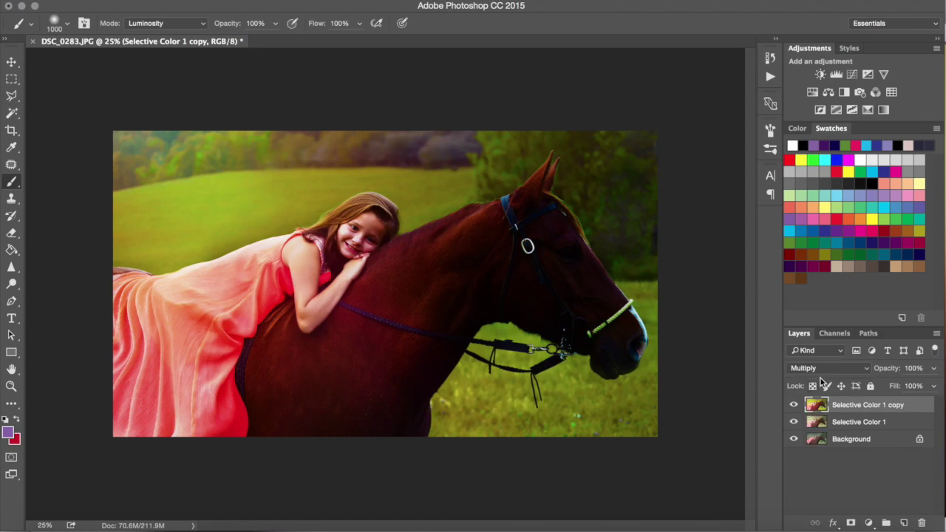
Lower the layer's opacity to 46% and merge it down into Selective Color 1.
scroll(828, 368, "down", 13)
left_click(933, 368)
left_click_drag(932, 384, 880, 388)
right_click(863, 404)
left_click(747, 338)
key("ctrl+shift+x")
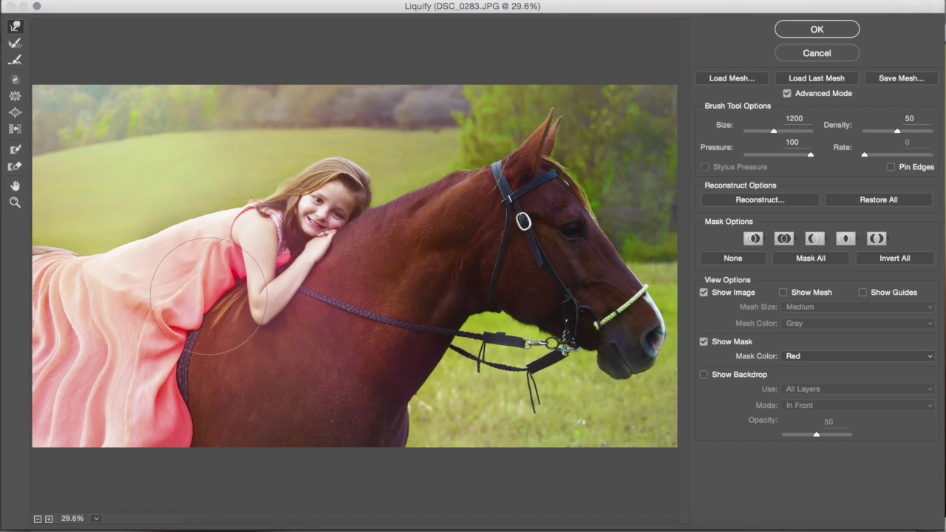
Apply Liquify, then in Camera Raw set Exposure +0.15, Shadows +57, Saturation +28, Vibrance -42.
left_click(822, 30)
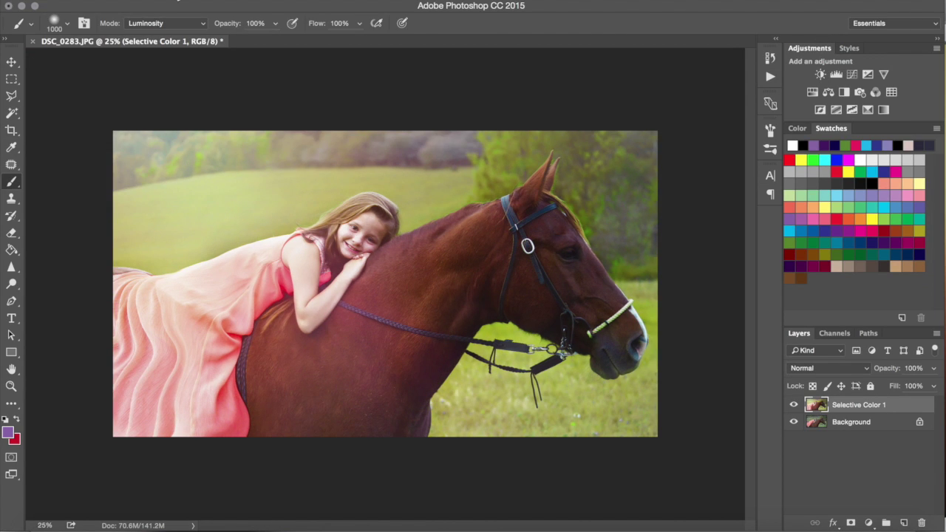
left_click(322, 2)
left_click(422, 70)
left_click_drag(759, 267, 777, 306)
left_click_drag(756, 326, 800, 326)
mouse_move(755, 346)
left_mouse_down()
mouse_move(712, 349)
mouse_move(760, 346)
left_mouse_up()
mouse_move(756, 368)
left_mouse_down()
mouse_move(747, 367)
mouse_move(754, 397)
left_mouse_up()
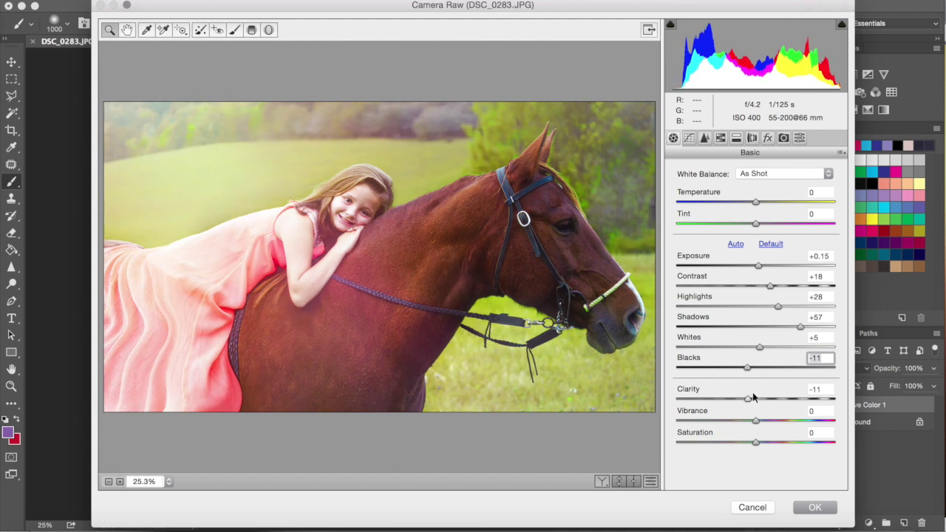
left_click_drag(766, 441, 777, 441)
left_click_drag(744, 421, 725, 421)
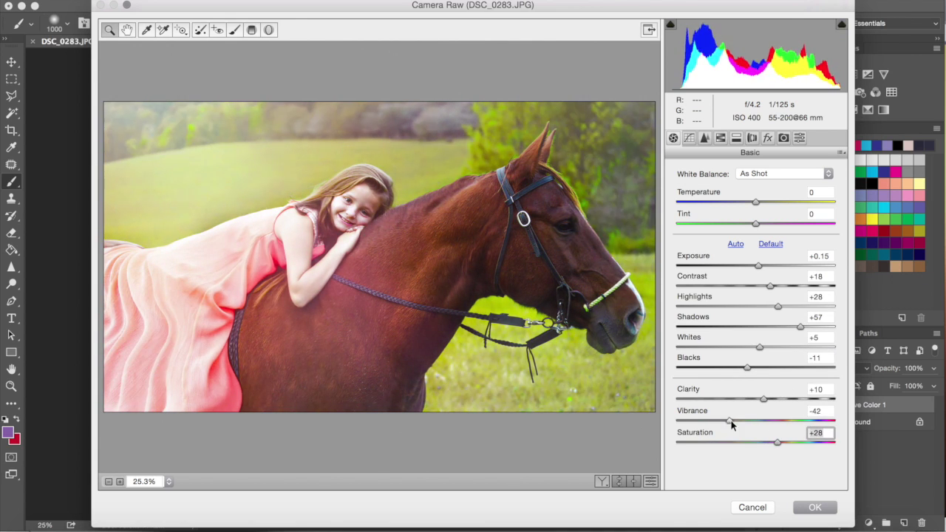
Add a -64 vignette with Feather 100, set Dehaze to -9, and apply.
left_click(767, 138)
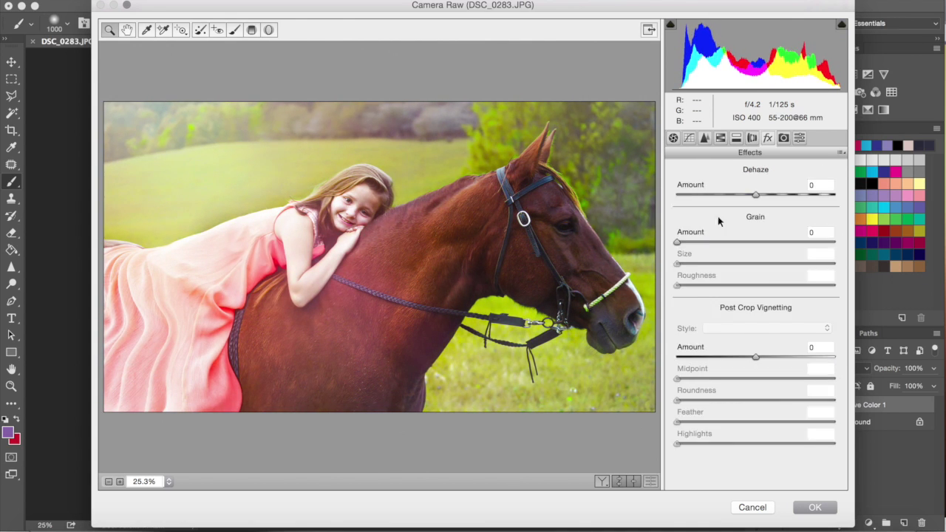
left_click_drag(756, 356, 705, 356)
left_click_drag(756, 421, 834, 421)
mouse_move(756, 194)
left_mouse_down()
mouse_move(740, 194)
mouse_move(749, 194)
left_mouse_up()
left_click(807, 506)
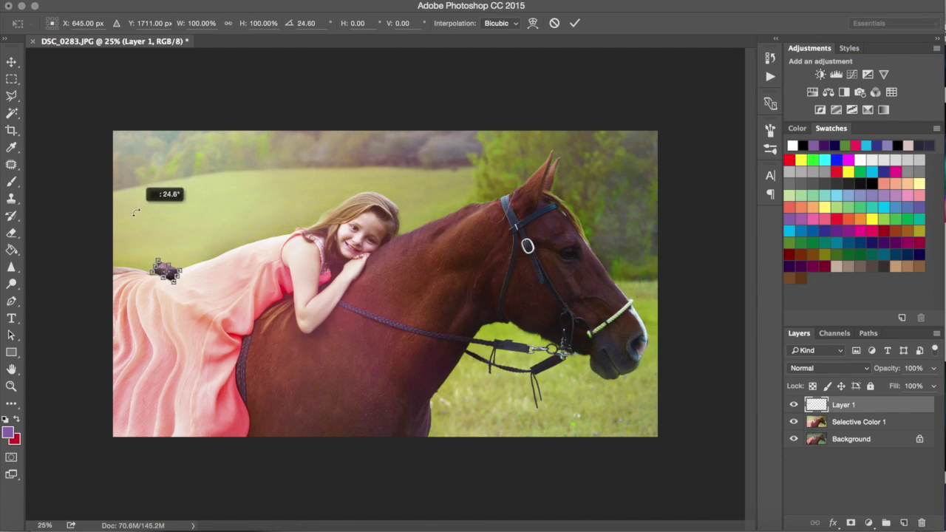
Stretch a light leak over the photo, toggle Selective Color to compare, and briefly check Liquify.
left_click_drag(136, 212, 431, 262)
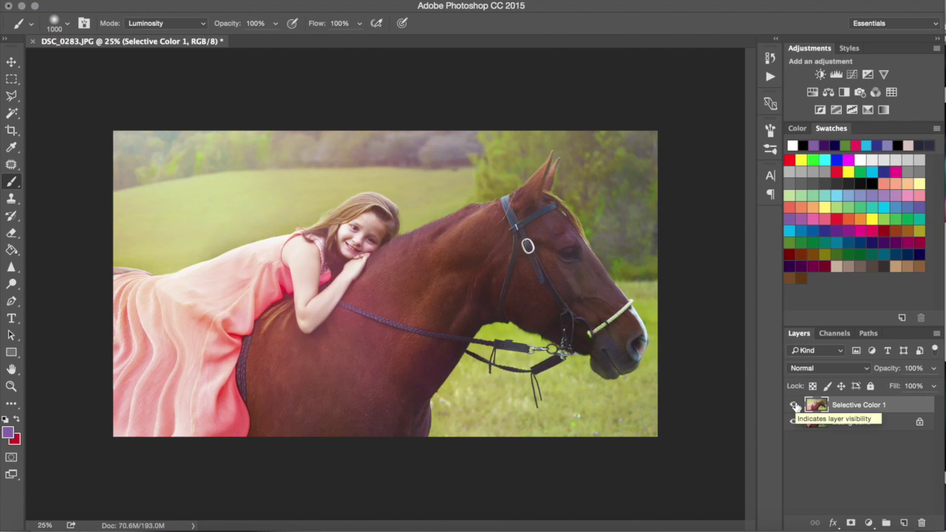
left_click(795, 405)
left_click(795, 405)
key("ctrl+shift+x")
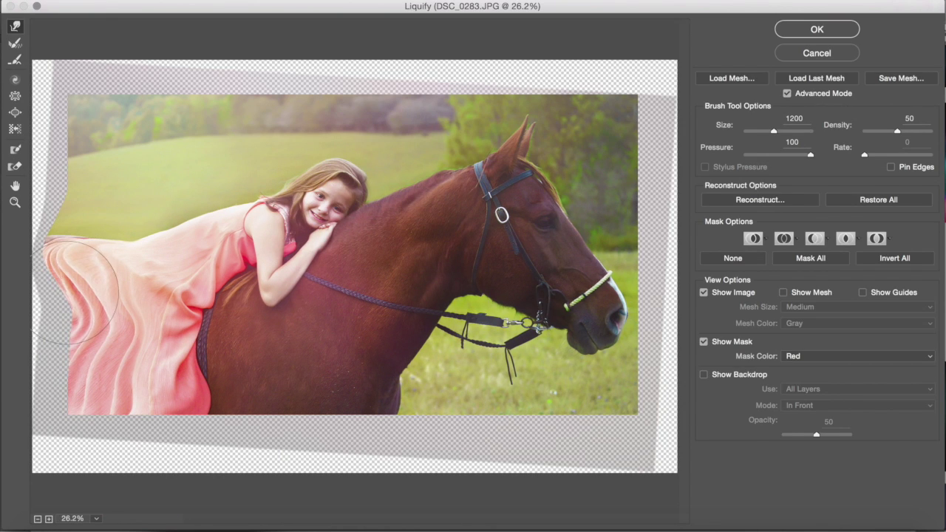
key("Escape")
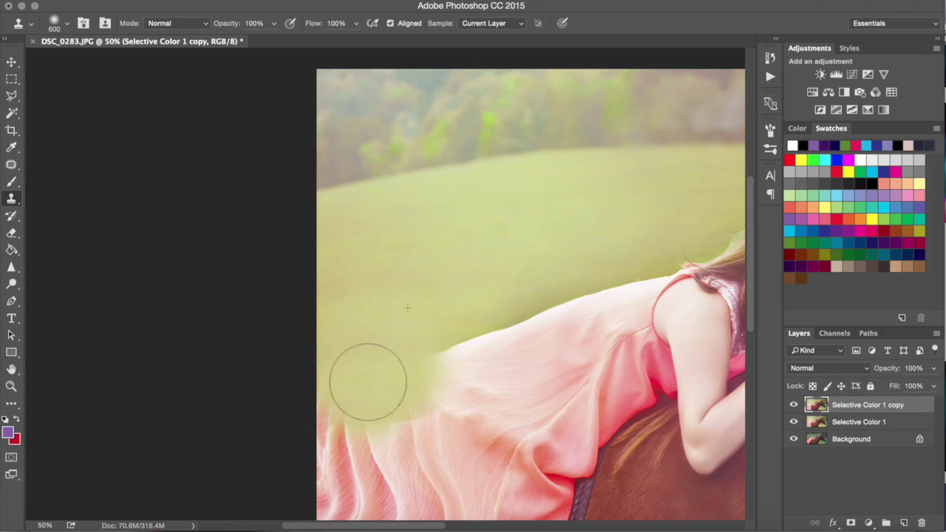
Move the duplicate layer below Selective Color 1 and select the layer above for retouching.
key("ctrl+bracketleft")
key("l")
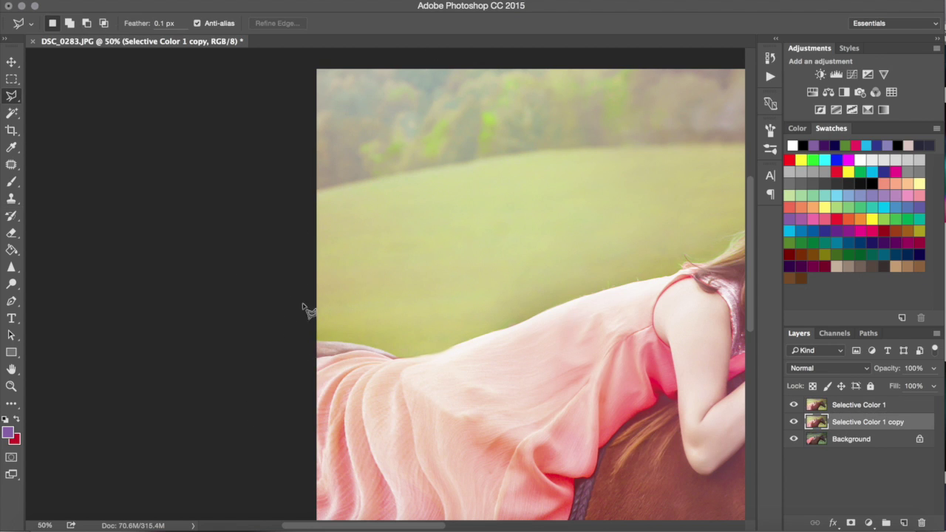
left_click(12, 199)
key("alt+bracketright")
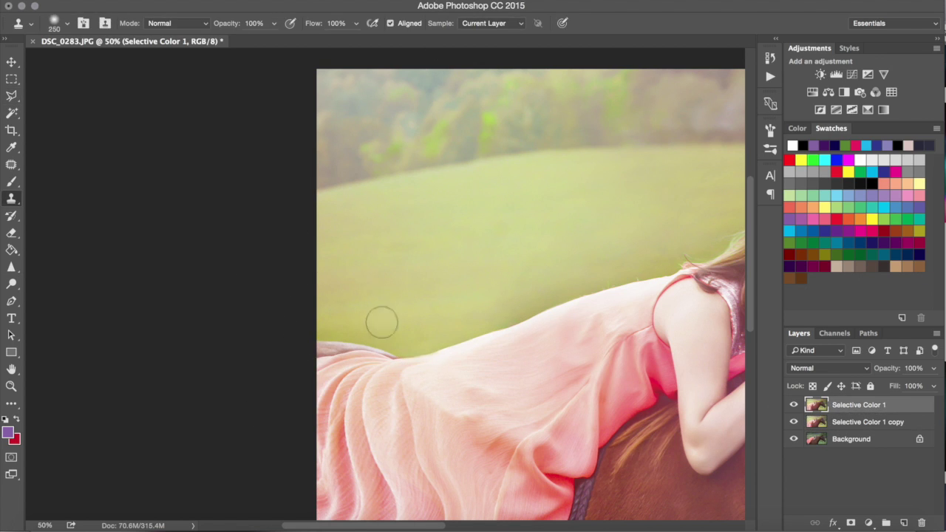
key("e")
Erase stray cloned marks above the dress and delete the Selective Color 1 layer.
key("ctrl+plus")
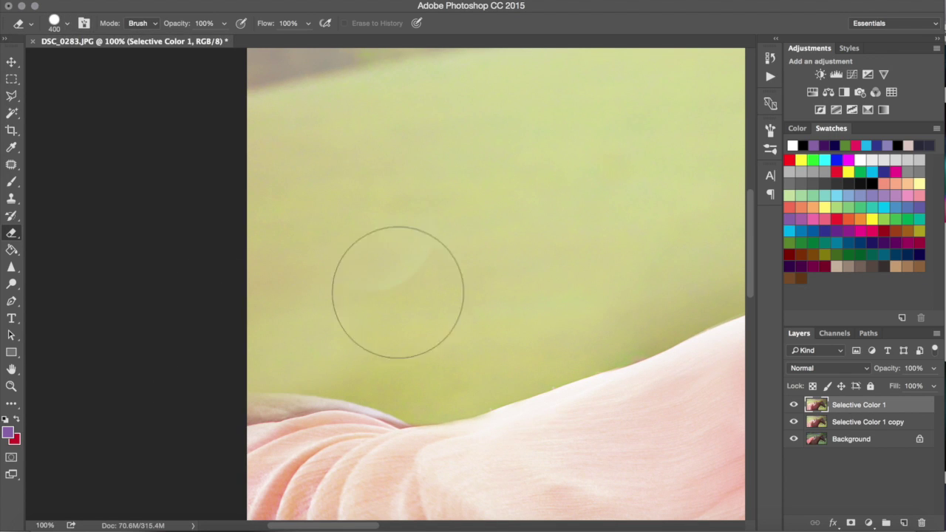
left_click_drag(267, 401, 385, 403)
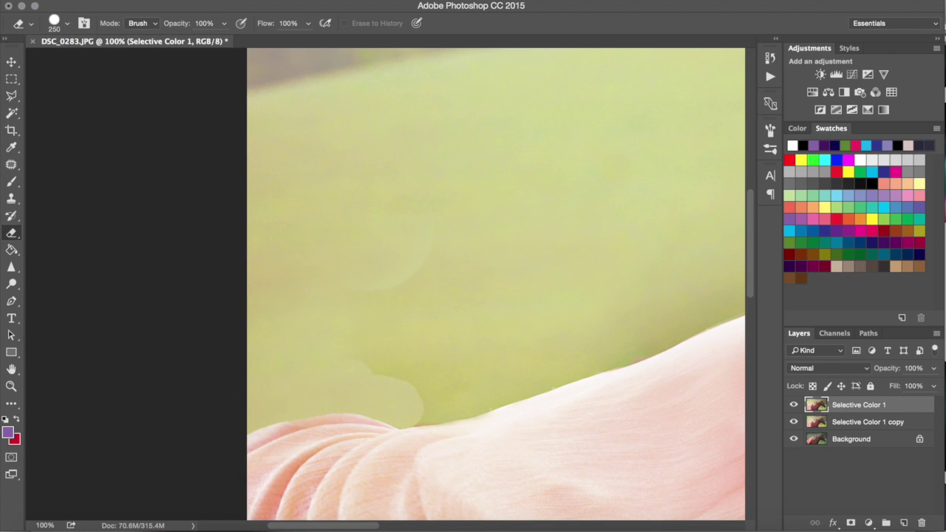
key("shift+bracketleft")
key("shift+bracketleft")
key("shift+bracketleft")
key("bracketleft")
key("bracketleft")
key("bracketleft")
key("ctrl+minus")
key("ctrl+minus")
key("ctrl+minus")
key("Delete")
left_click(794, 405)
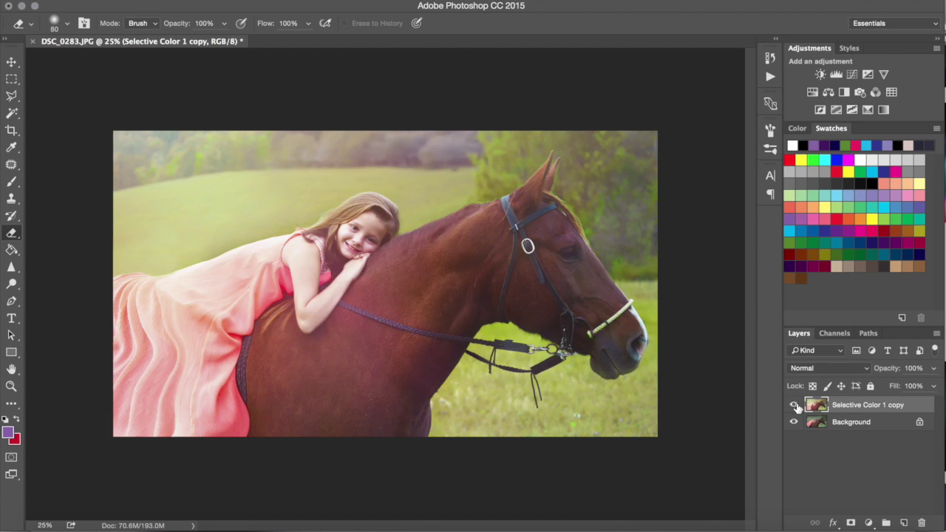
Reshape the dress in Liquify, then zoom in with a larger Clone Stamp brush.
key("ctrl+shift+x")
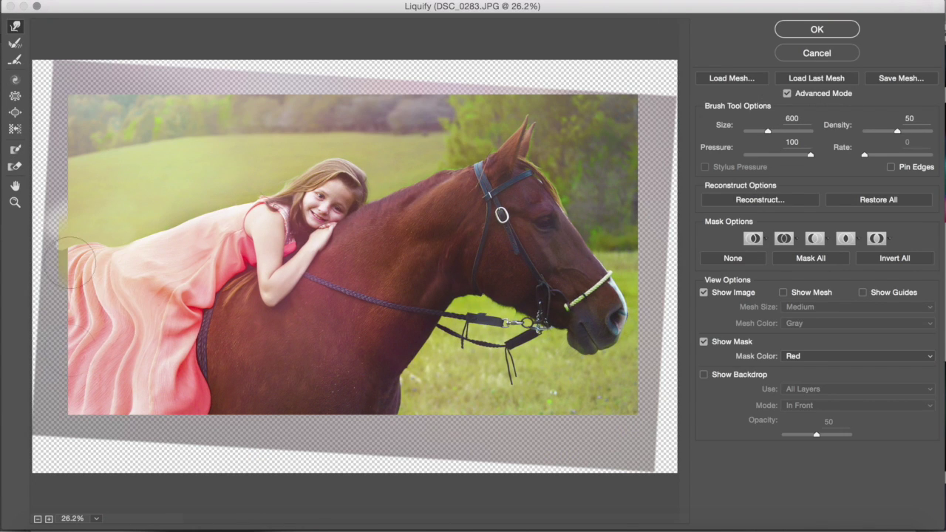
key("Return")
key("ctrl+1")
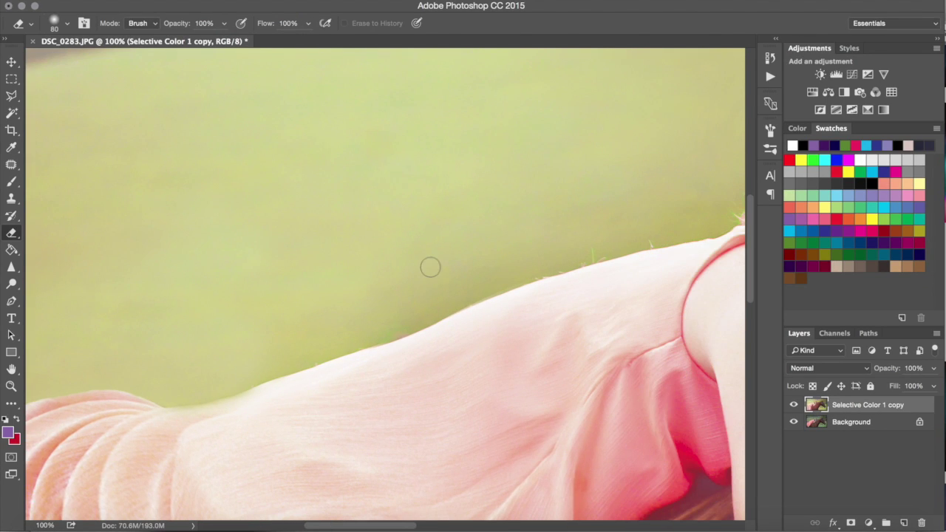
left_click(10, 201)
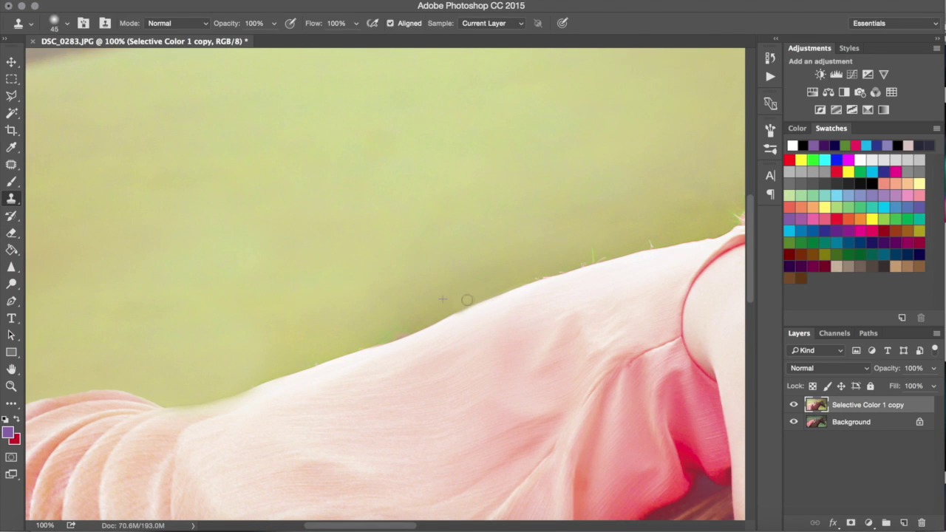
scroll(479, 295, "left", 5)
scroll(479, 295, "down", 2)
key("bracketright")
key("bracketright")
key("bracketright")
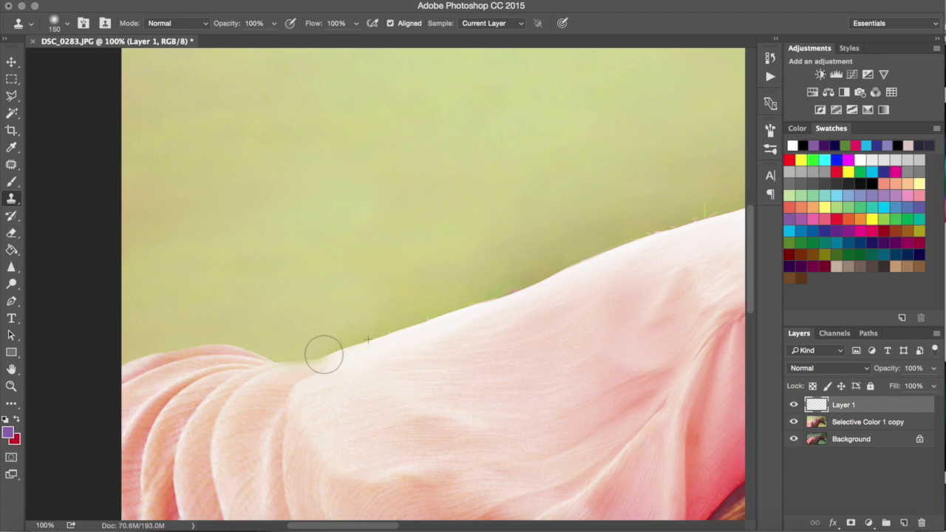
Fit a transformed patch over the dress edge and merge it into the photo layer.
key("ctrl+t")
left_click_drag(237, 411, 285, 370)
key("Return")
key("e")
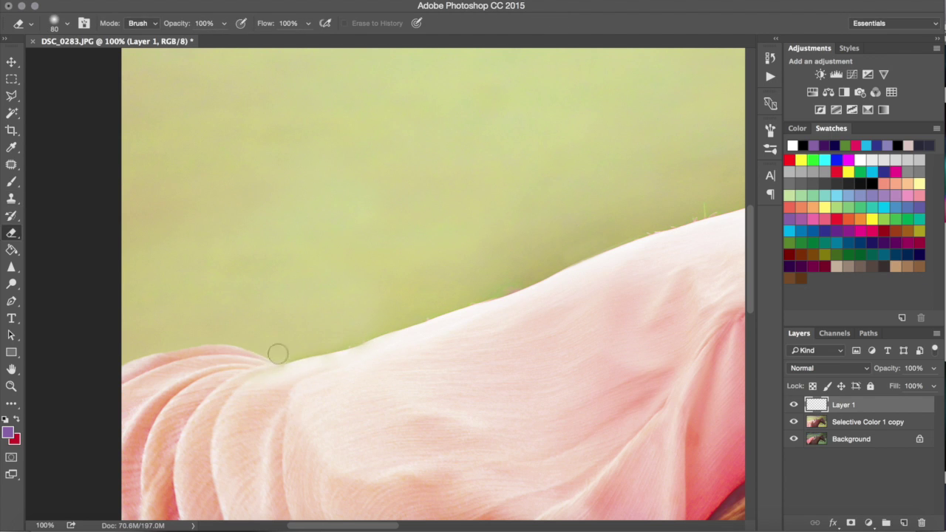
key("ctrl+0")
key("ctrl+e")
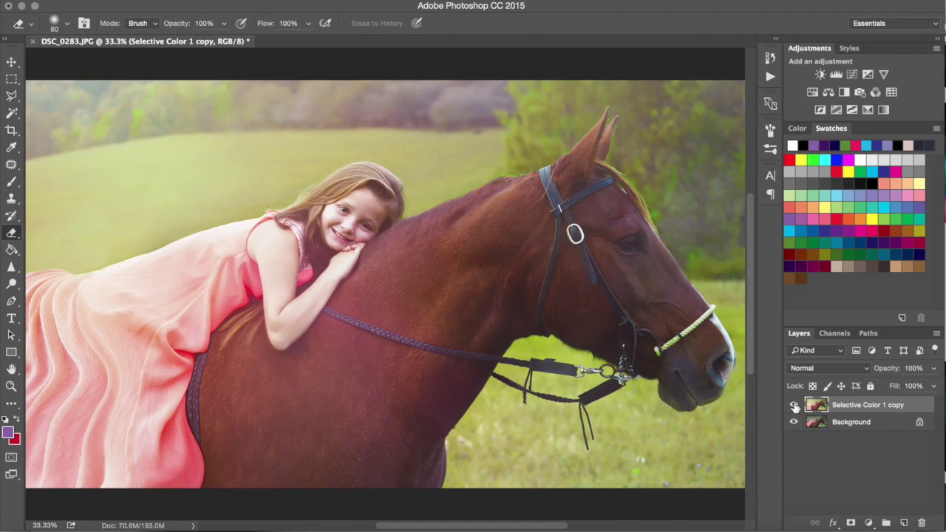
left_click(11, 78)
Extend the canvas above and below the photo with the Crop tool.
left_click(11, 130)
left_click_drag(385, 82, 385, 67)
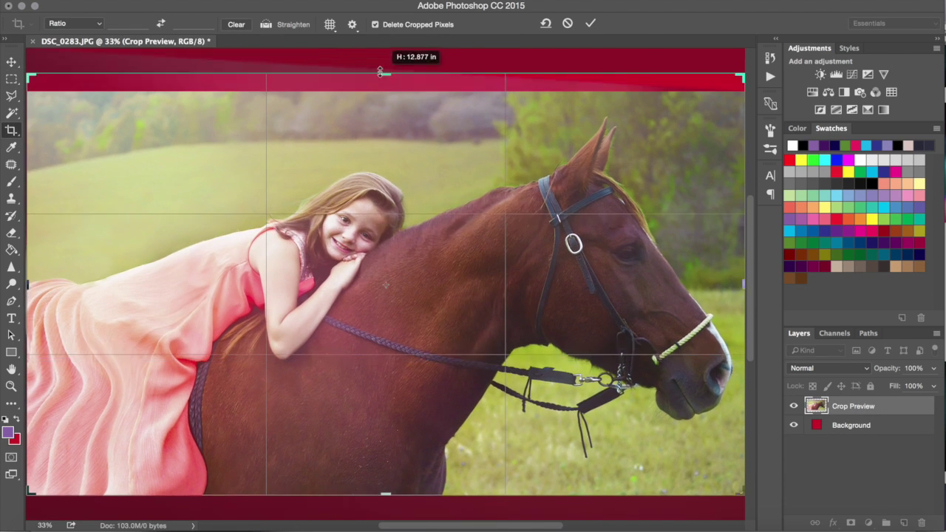
key("v")
left_click(428, 186)
left_click_drag(385, 80, 385, 70)
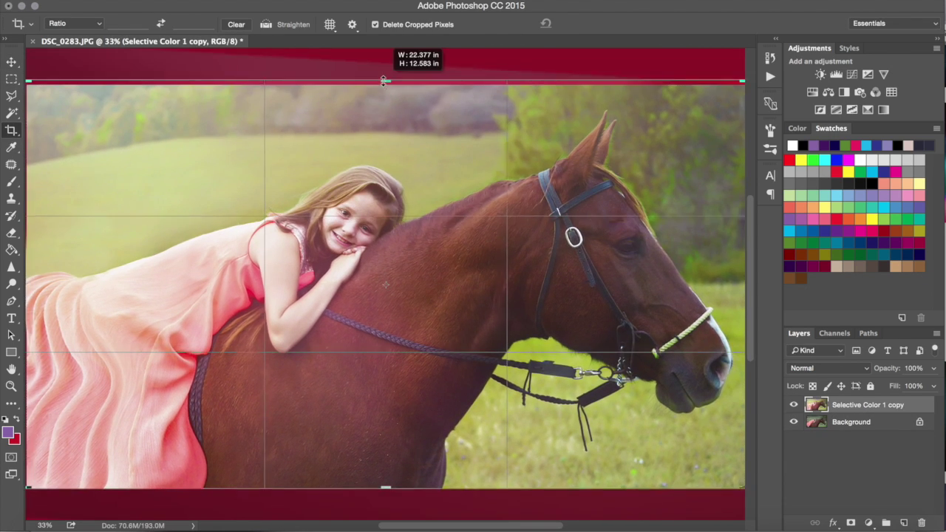
left_click_drag(385, 489, 385, 498)
key("Return")
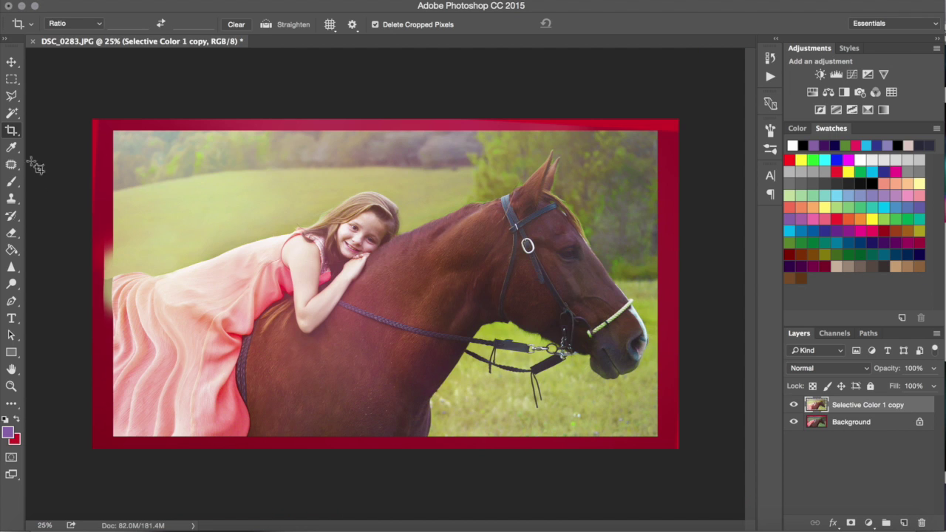
Fill a new layer beneath the photo with black (000000).
left_click(7, 433)
type("000000")
key("Return")
left_click(850, 423)
left_click(903, 522)
key("alt+BackSpace")
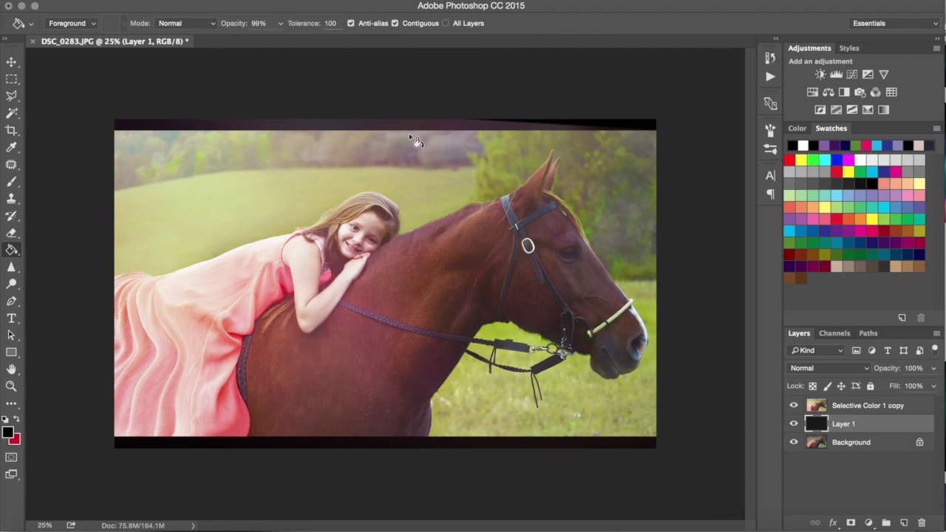
Select, then deselect, the top black strip and zoom out to view the whole canvas.
left_click_drag(657, 137, 53, 82)
scroll(323, 167, "up", 2)
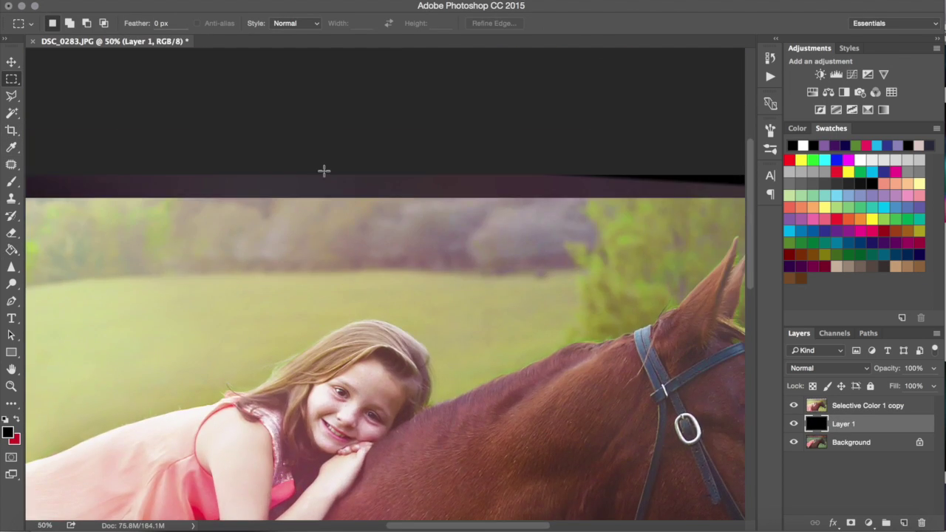
scroll(323, 167, "down", 1)
key("alt+]")
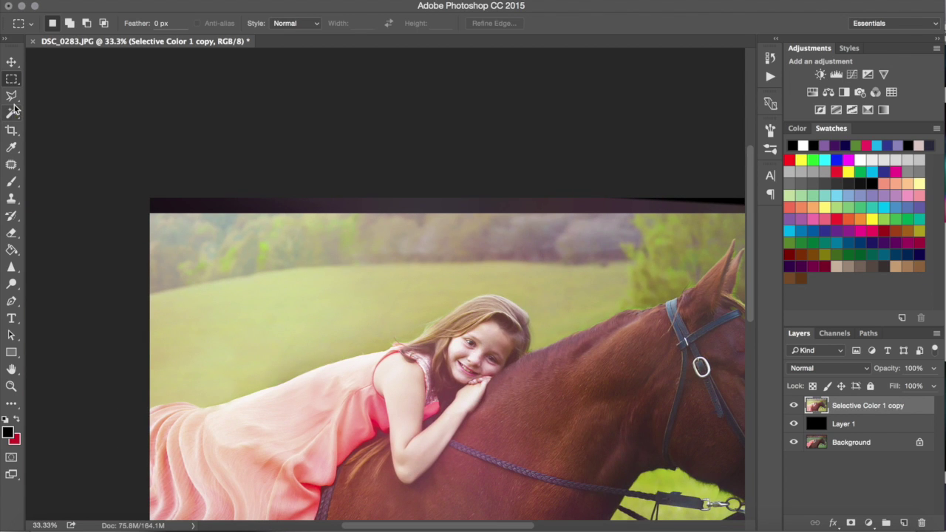
left_click(11, 95)
left_click(173, 222)
key("ctrl+0")
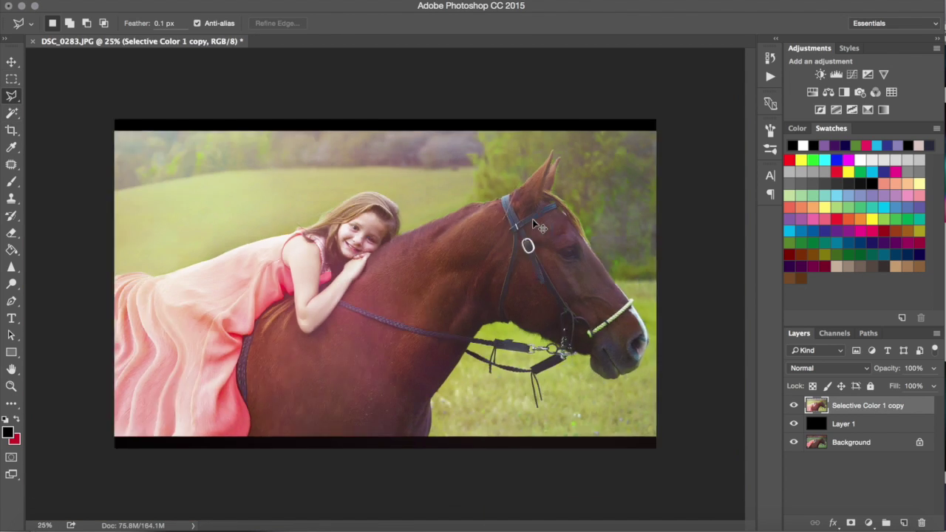
key("ctrl+minus")
Merge the photo down onto black Layer 1 and duplicate the merged layer.
key("ctrl+e")
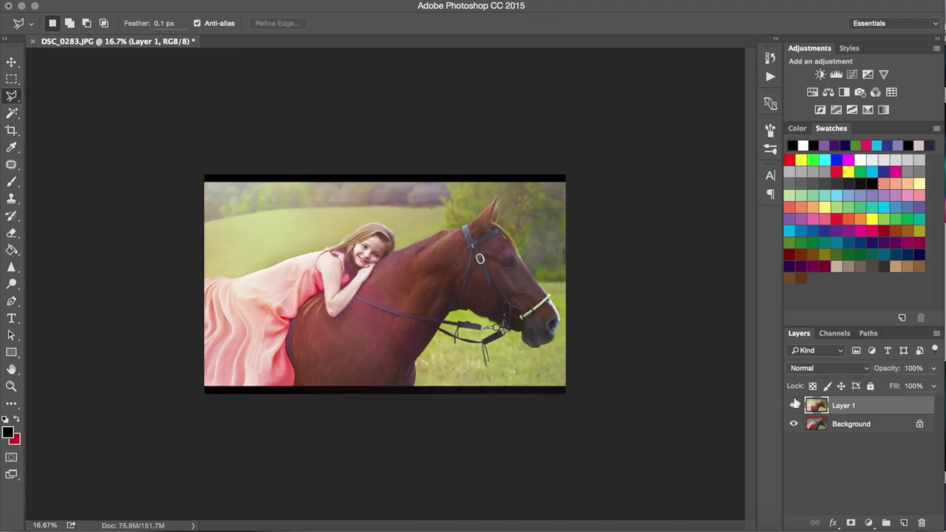
key("o")
key("ctrl+j")
key("bracketright")
key("bracketright")
key("bracketright")
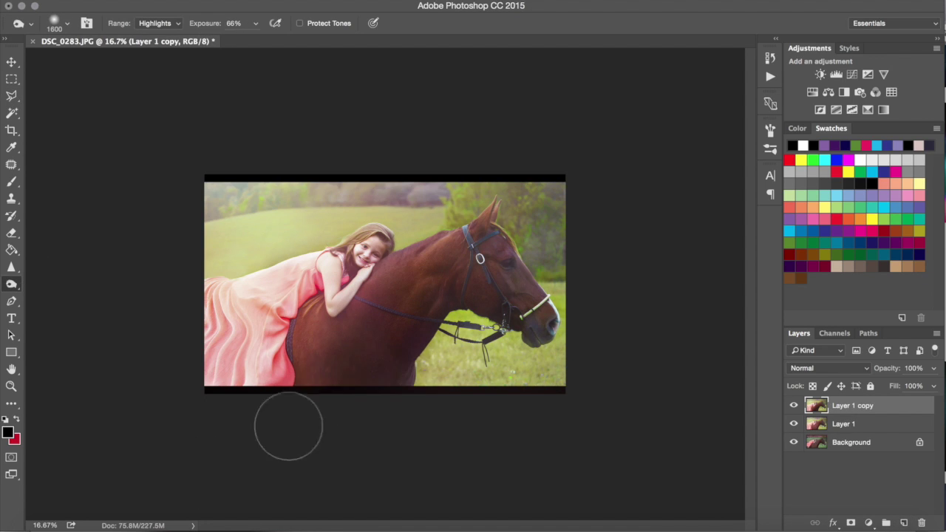
Try darkening the horse's belly shadows and a brightening Curves, then discard both.
key("bracketleft")
key("bracketleft")
key("bracketleft")
left_click(158, 23)
left_click(155, 8)
mouse_move(397, 384)
left_mouse_down()
mouse_move(326, 373)
mouse_move(338, 348)
left_mouse_up()
key("bracketright")
key("bracketright")
key("bracketright")
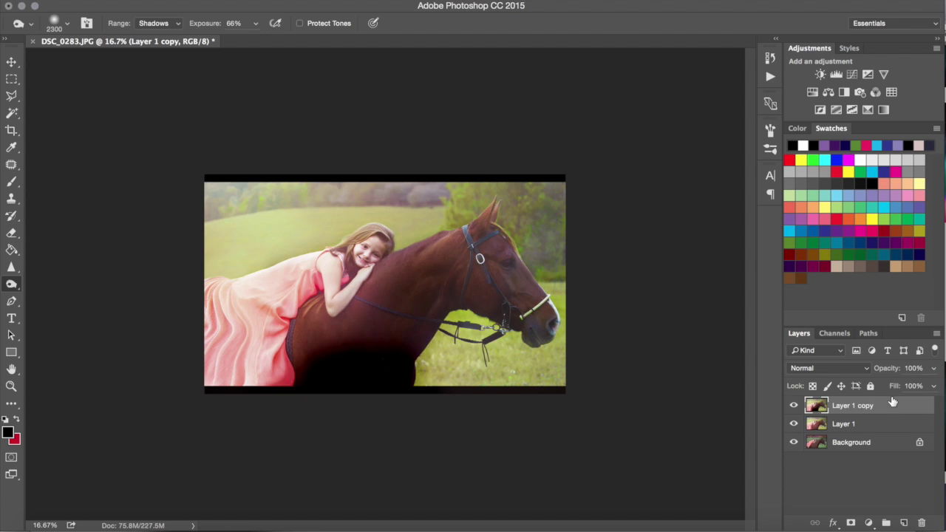
key("Delete")
left_click(852, 74)
left_click_drag(742, 146, 740, 135)
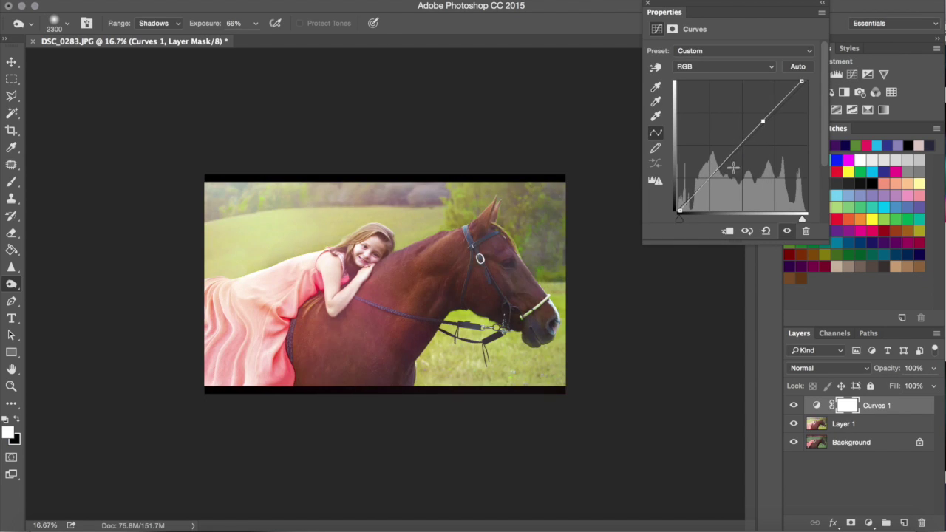
key("Delete")
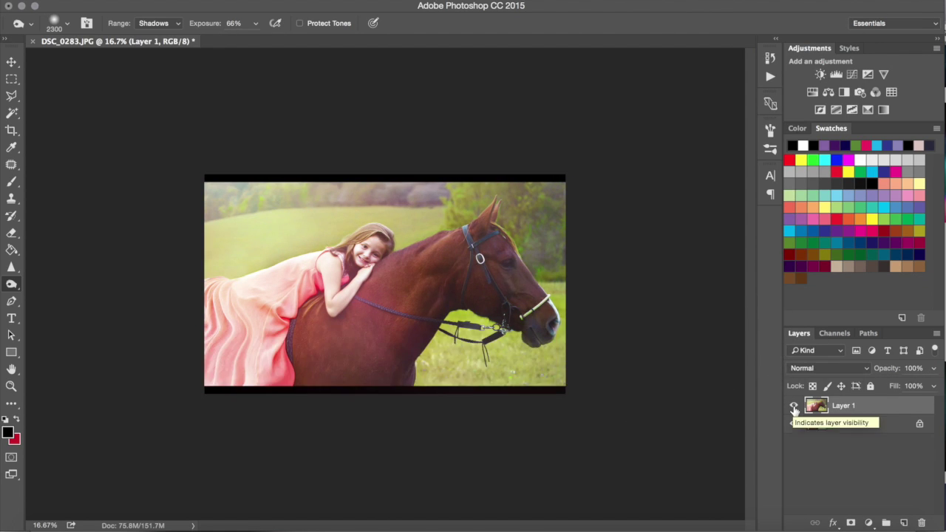
Duplicate the photo layer, apply Gaussian Blur to the copy, and hide it.
key("ctrl+j")
left_click(325, 0)
left_click(540, 187)
left_click(679, 46)
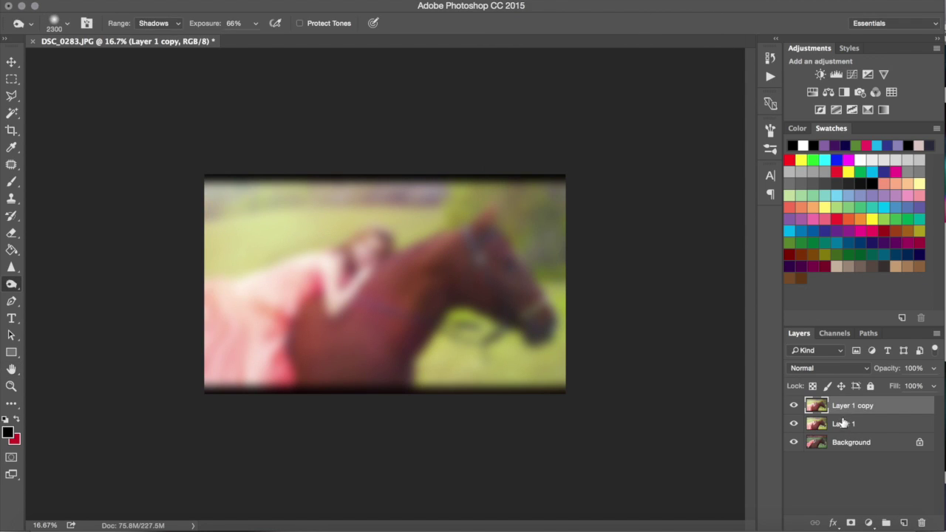
left_click(843, 423)
left_click(794, 405)
Set Magic Wand tolerance to 20, then give the blurred copy a black layer mask.
key("w")
left_click(353, 392)
double_click(298, 23)
type("20")
left_click(794, 405)
left_click(843, 405)
left_click(851, 523, "alt")
key("g")
key("d")
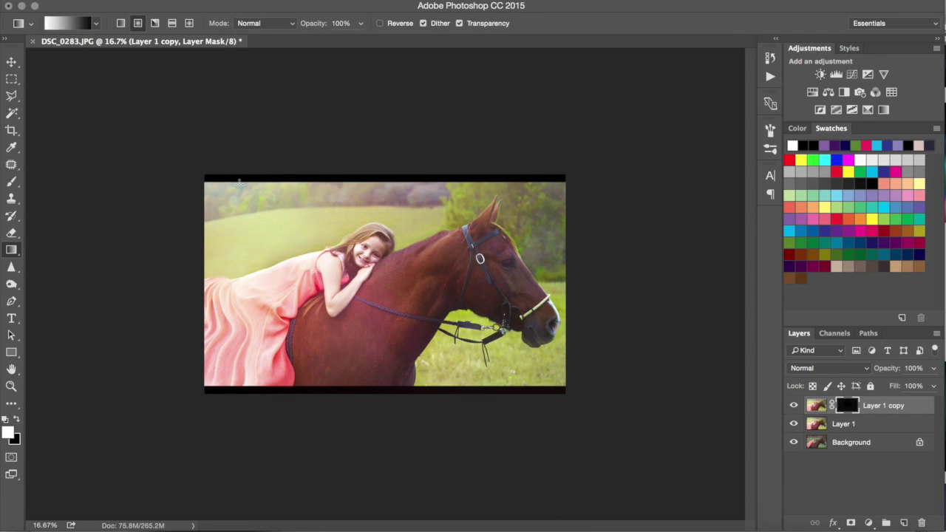
Gradient the mask to reveal edge blur, then warm the image slightly with Camera Raw Temperature +3.
mouse_move(306, 331)
left_mouse_down()
mouse_move(348, 338)
mouse_move(196, 387)
left_mouse_up()
left_click(794, 405)
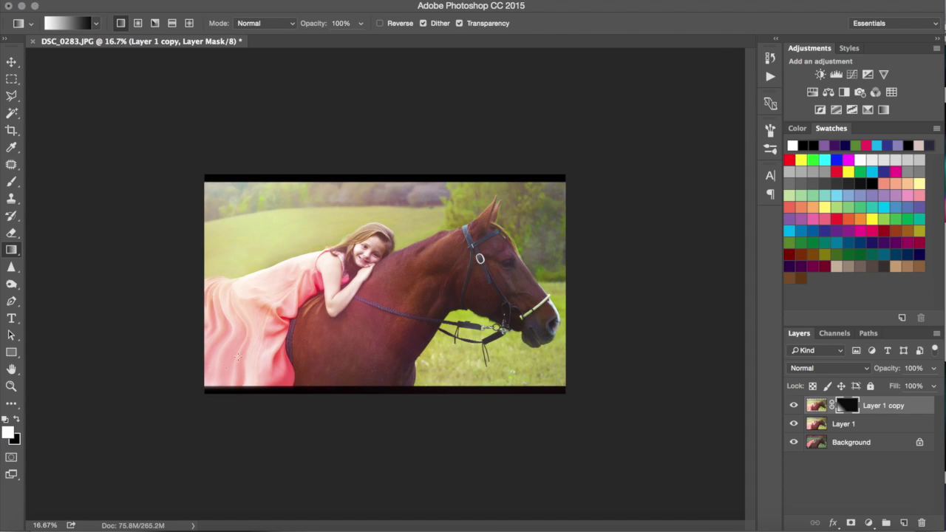
key("b")
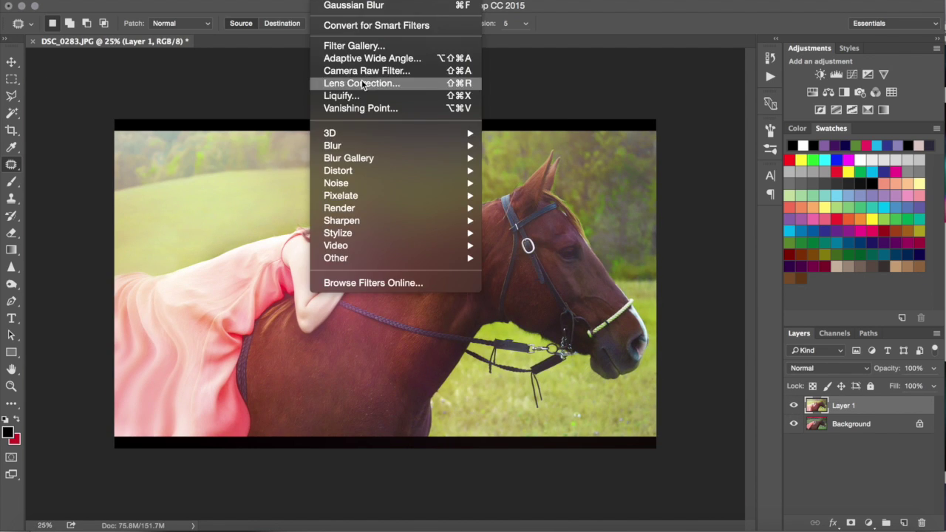
left_click(366, 70)
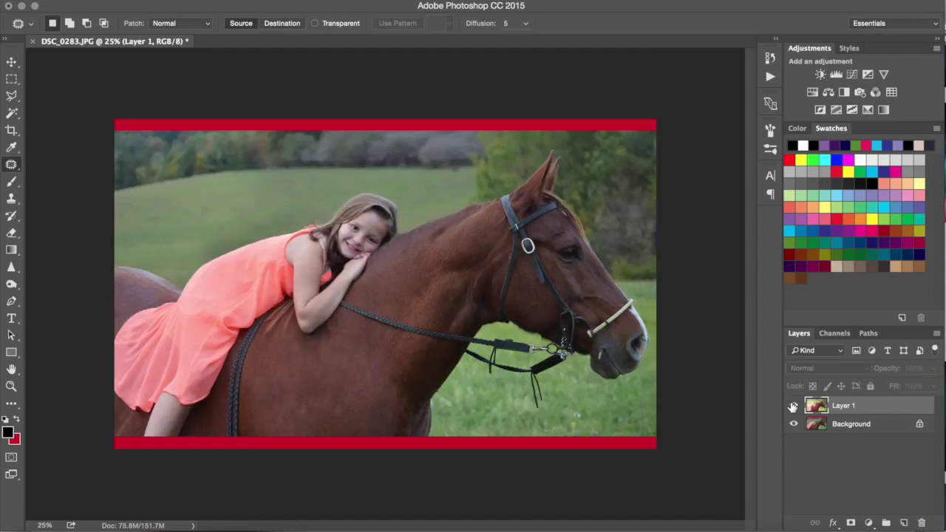
left_click(794, 405)
left_click(794, 405)
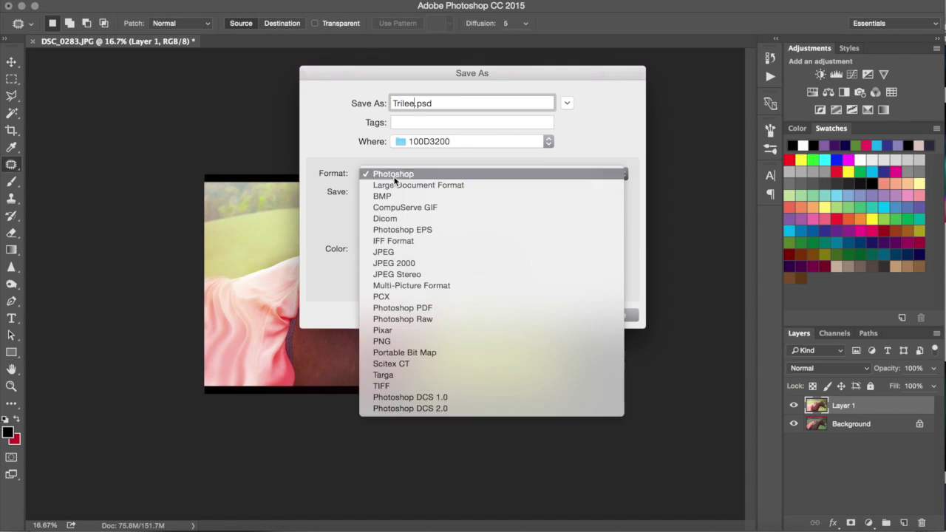